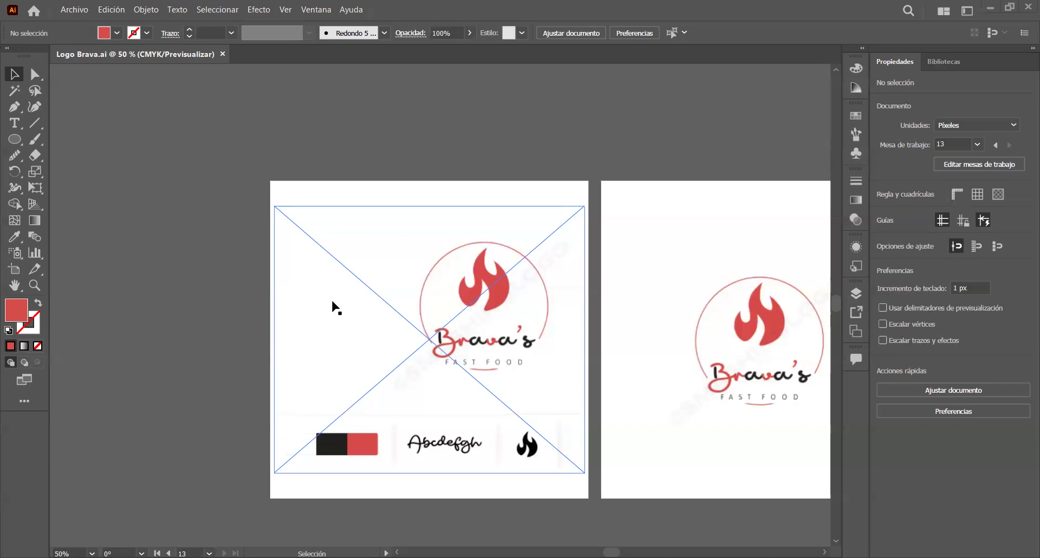
- Examine the original red and black Brava's logo artboards, including the colour palette, sample lettering and flame icon
{"action": "scroll", "coordinate": [510, 290], "scroll_direction": "up", "scroll_amount": 3}
{"action": "scroll", "coordinate": [538, 321], "scroll_direction": "down", "scroll_amount": 3}
{"action": "scroll", "coordinate": [627, 446], "scroll_direction": "up", "scroll_amount": 1}
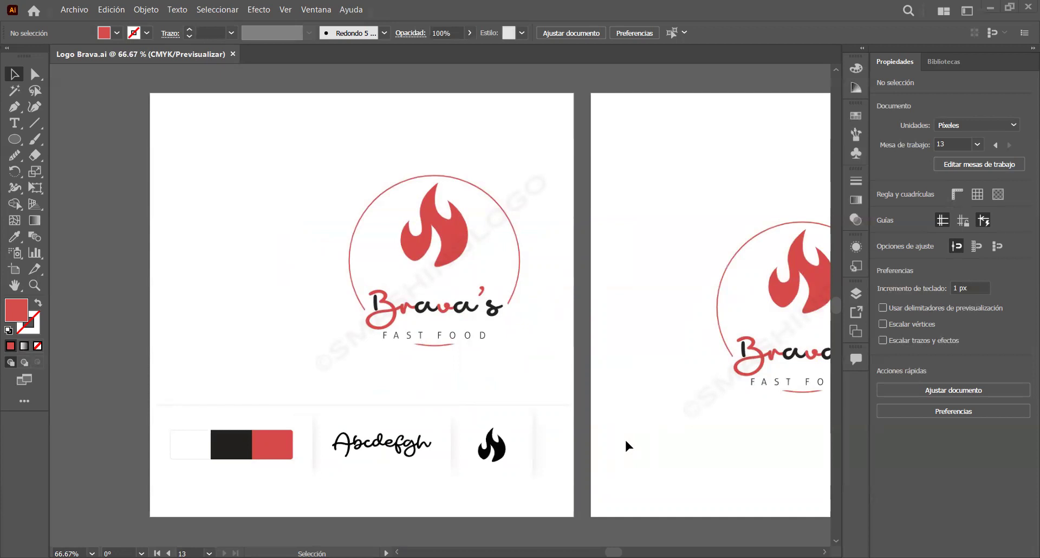
{"action": "key", "text": "space"}
{"action": "left_click_drag", "start_coordinate": [707, 454], "coordinate": [480, 432]}
{"action": "left_click_drag", "start_coordinate": [561, 435], "coordinate": [407, 452]}
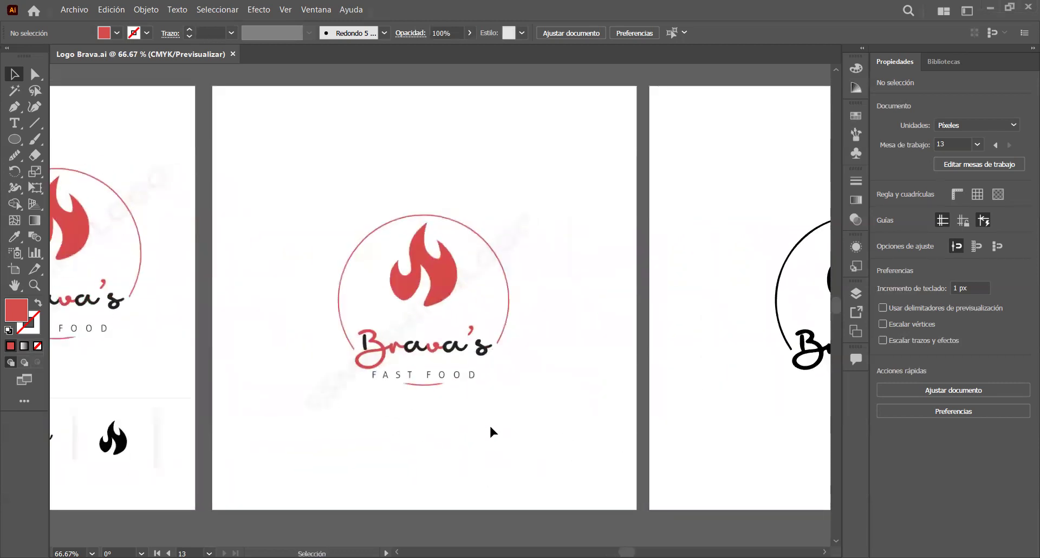
{"action": "key", "text": "space"}
{"action": "left_click_drag", "start_coordinate": [616, 403], "coordinate": [420, 408]}
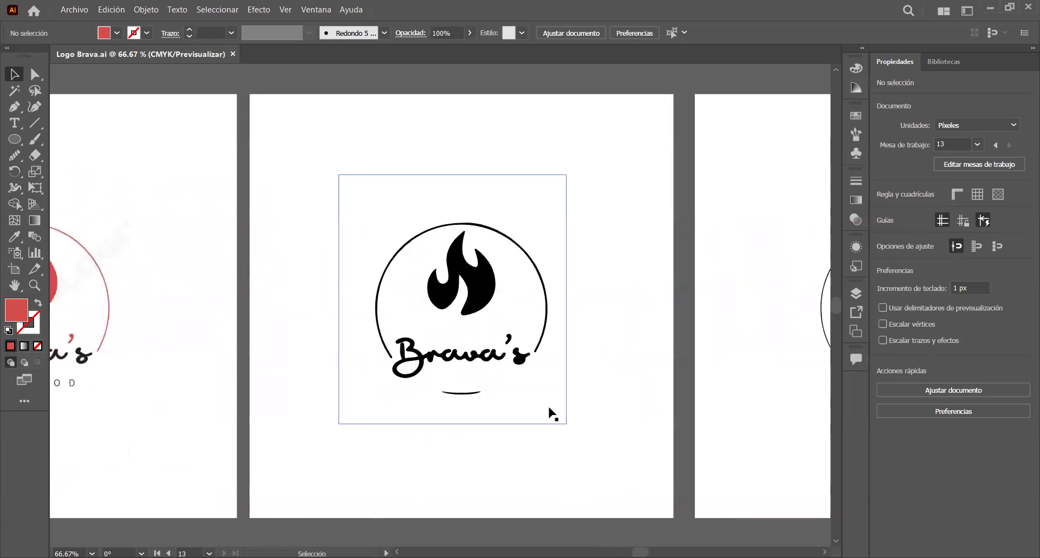
- Examine the first black tracing of the logo, looking closely at the B and the end of the circle
{"action": "key", "text": "space"}
{"action": "left_click_drag", "start_coordinate": [325, 446], "coordinate": [509, 446]}
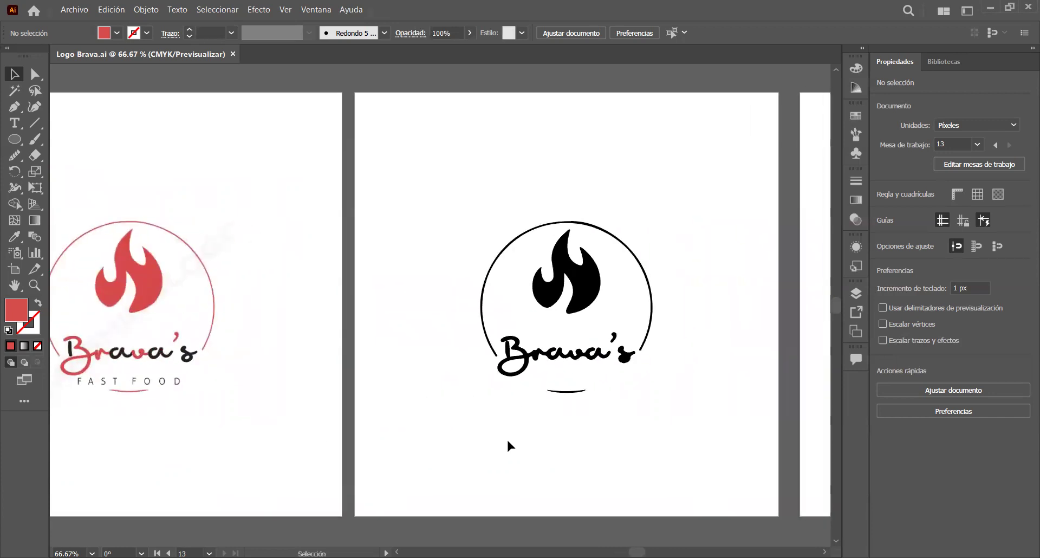
{"action": "key", "text": "space"}
{"action": "left_click_drag", "start_coordinate": [687, 420], "coordinate": [658, 417]}
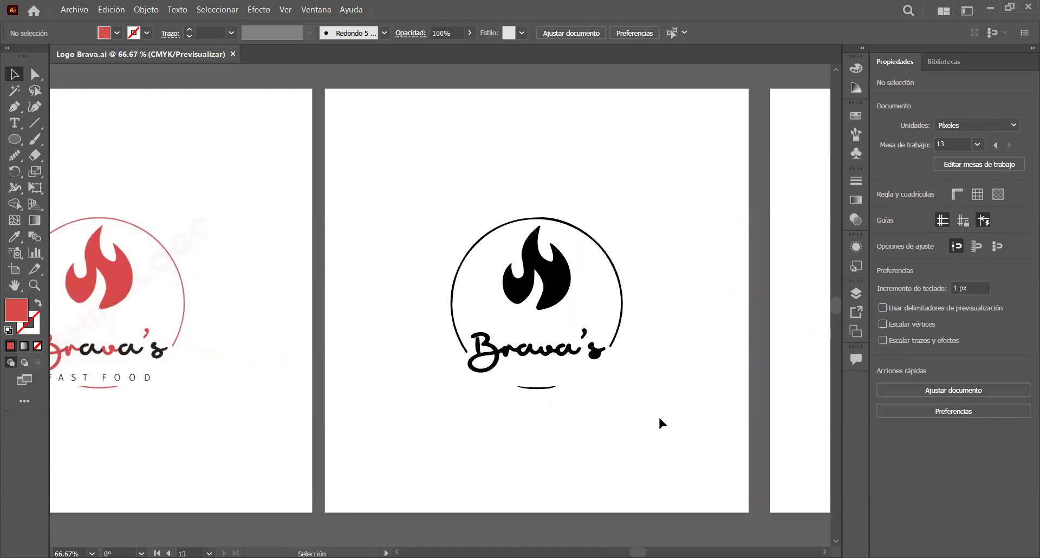
{"action": "scroll", "coordinate": [576, 355], "scroll_direction": "up", "scroll_amount": 3}
{"action": "scroll", "coordinate": [575, 356], "scroll_direction": "down", "scroll_amount": 2}
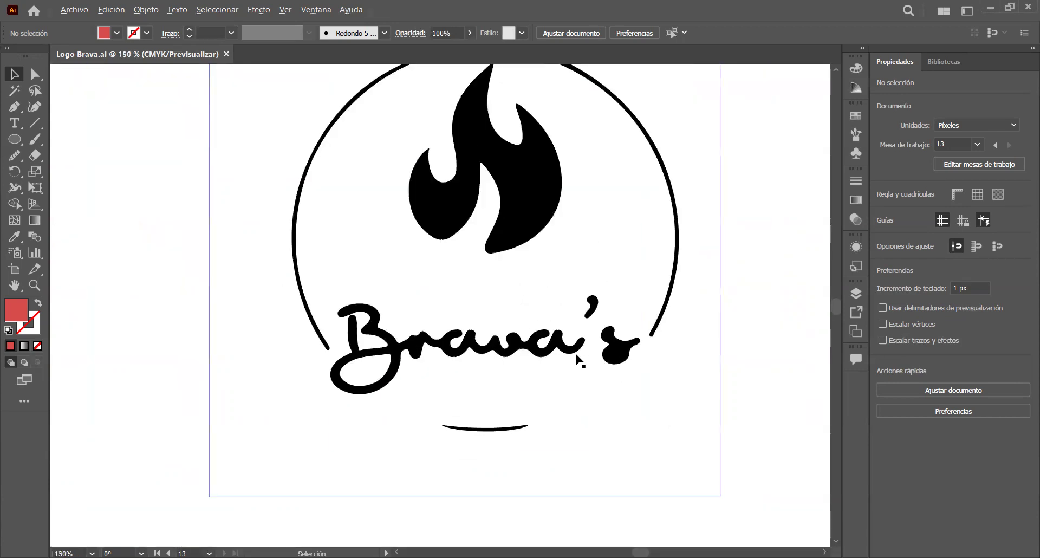
{"action": "scroll", "coordinate": [566, 362], "scroll_direction": "up", "scroll_amount": 2}
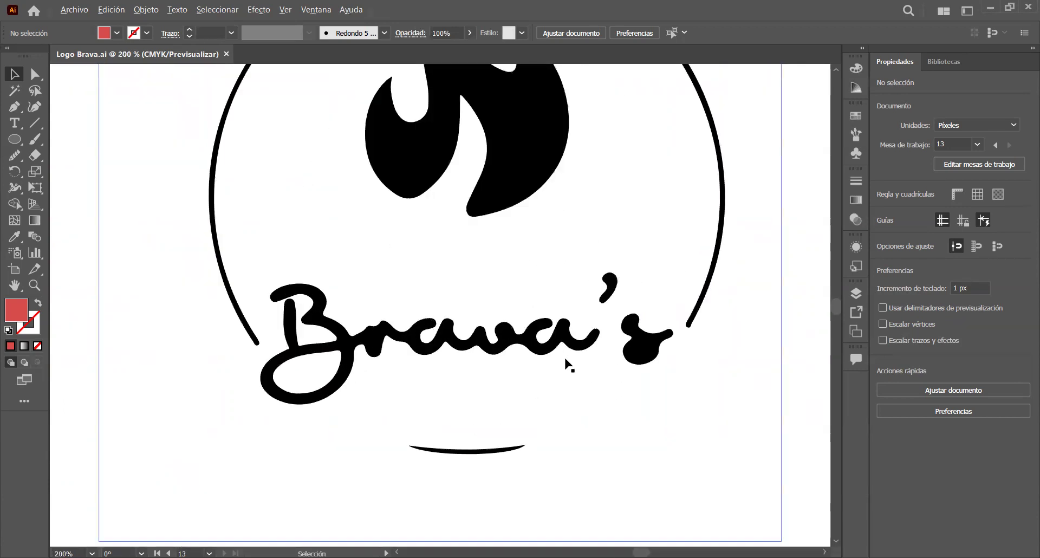
{"action": "scroll", "coordinate": [267, 297], "scroll_direction": "up", "scroll_amount": 5}
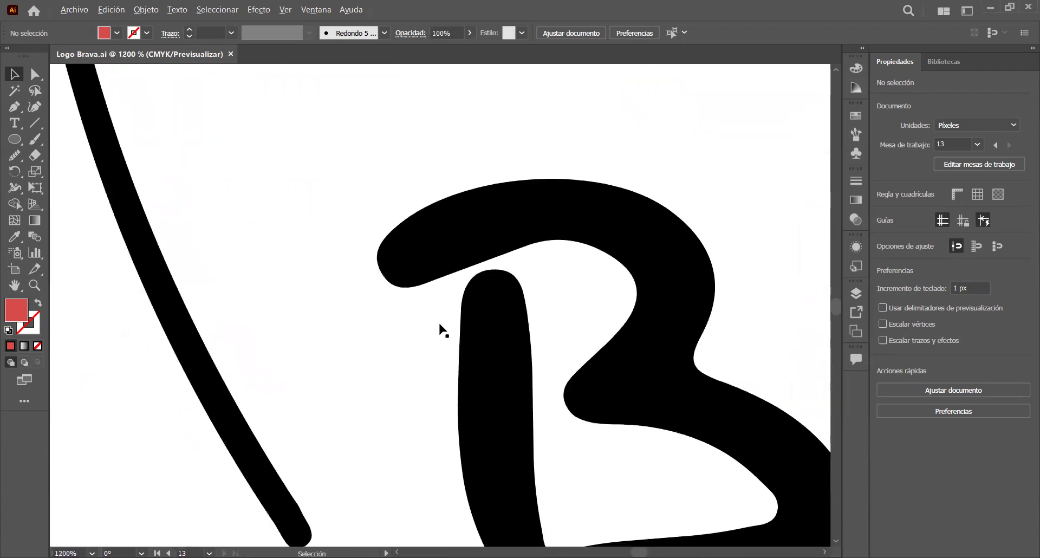
{"action": "scroll", "coordinate": [441, 331], "scroll_direction": "down", "scroll_amount": 4}
{"action": "scroll", "coordinate": [455, 278], "scroll_direction": "down", "scroll_amount": 3}
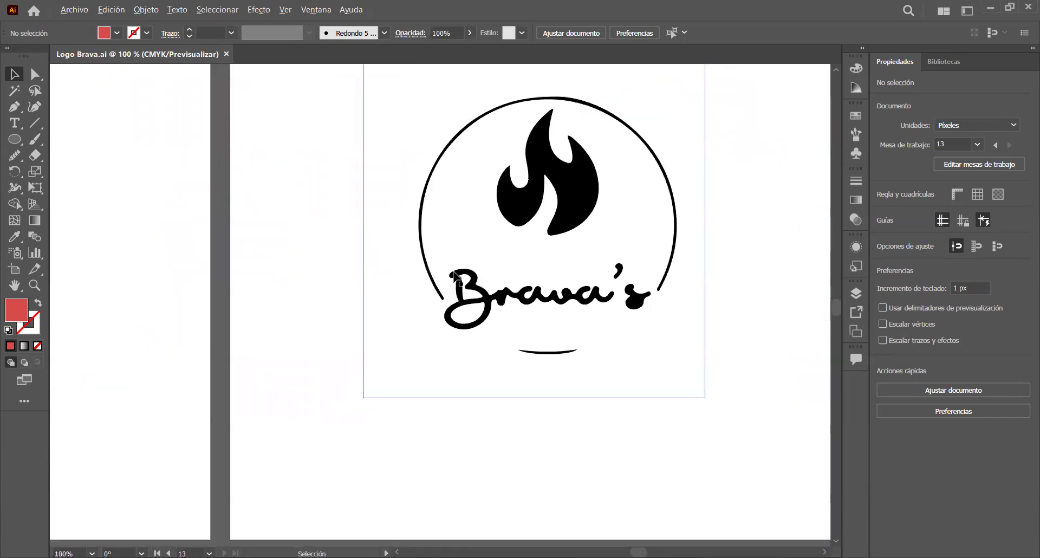
{"action": "scroll", "coordinate": [559, 310], "scroll_direction": "down", "scroll_amount": 1}
- Inspect the lettering contours and the tapered circle end in the second black tracing
{"action": "left_click_drag", "start_coordinate": [689, 343], "coordinate": [287, 339]}
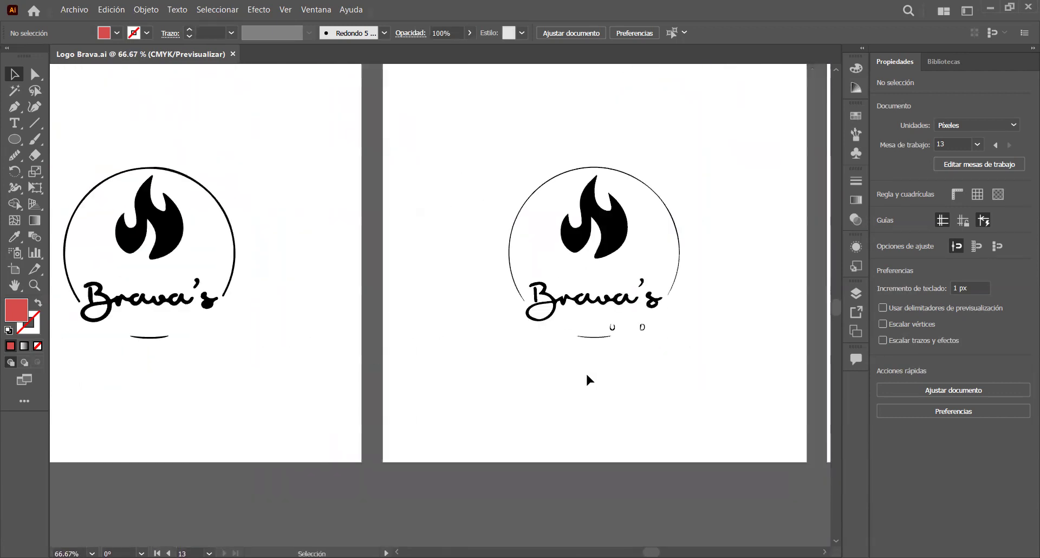
{"action": "scroll", "coordinate": [647, 292], "scroll_direction": "up", "scroll_amount": 1}
{"action": "scroll", "coordinate": [649, 295], "scroll_direction": "up", "scroll_amount": 1}
{"action": "scroll", "coordinate": [487, 298], "scroll_direction": "down", "scroll_amount": 2}
{"action": "scroll", "coordinate": [352, 303], "scroll_direction": "up", "scroll_amount": 3}
{"action": "scroll", "coordinate": [352, 303], "scroll_direction": "up", "scroll_amount": 2}
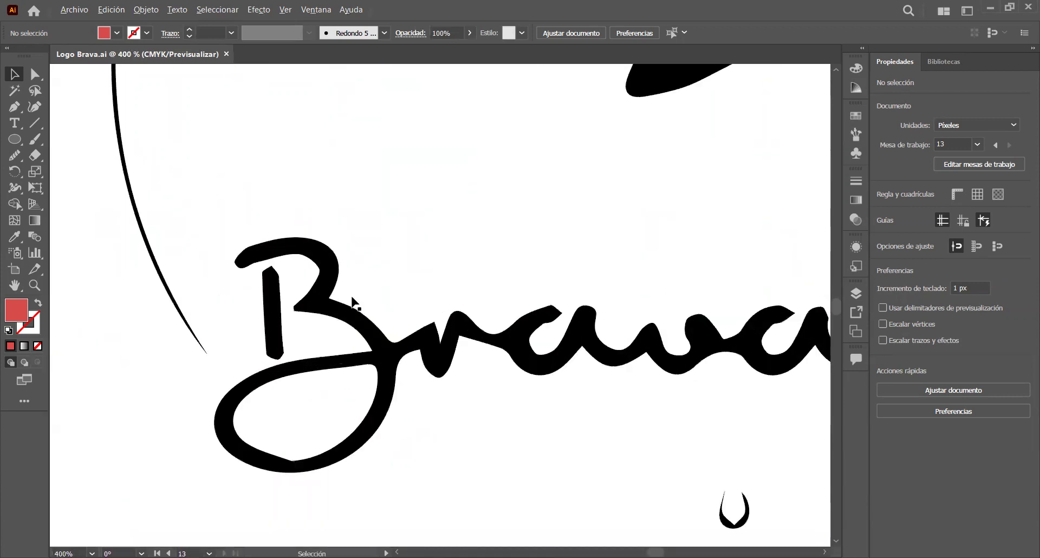
{"action": "scroll", "coordinate": [211, 274], "scroll_direction": "up", "scroll_amount": 3}
{"action": "scroll", "coordinate": [506, 418], "scroll_direction": "down", "scroll_amount": 1}
{"action": "scroll", "coordinate": [497, 460], "scroll_direction": "down", "scroll_amount": 1}
{"action": "scroll", "coordinate": [525, 421], "scroll_direction": "down", "scroll_amount": 1}
{"action": "scroll", "coordinate": [524, 422], "scroll_direction": "down", "scroll_amount": 1}
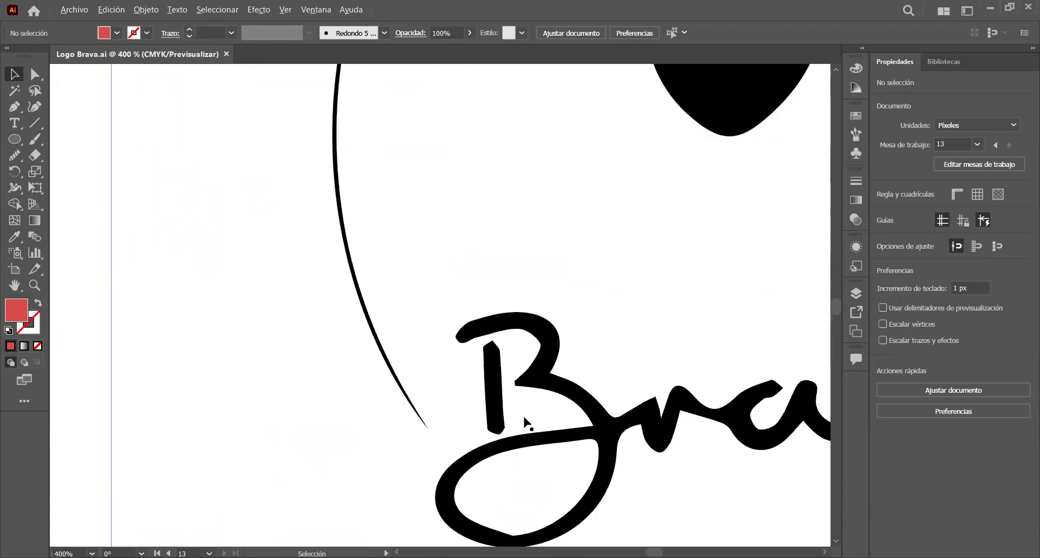
{"action": "scroll", "coordinate": [668, 434], "scroll_direction": "down", "scroll_amount": 1}
{"action": "scroll", "coordinate": [673, 430], "scroll_direction": "up", "scroll_amount": 1}
{"action": "scroll", "coordinate": [675, 429], "scroll_direction": "down", "scroll_amount": 3}
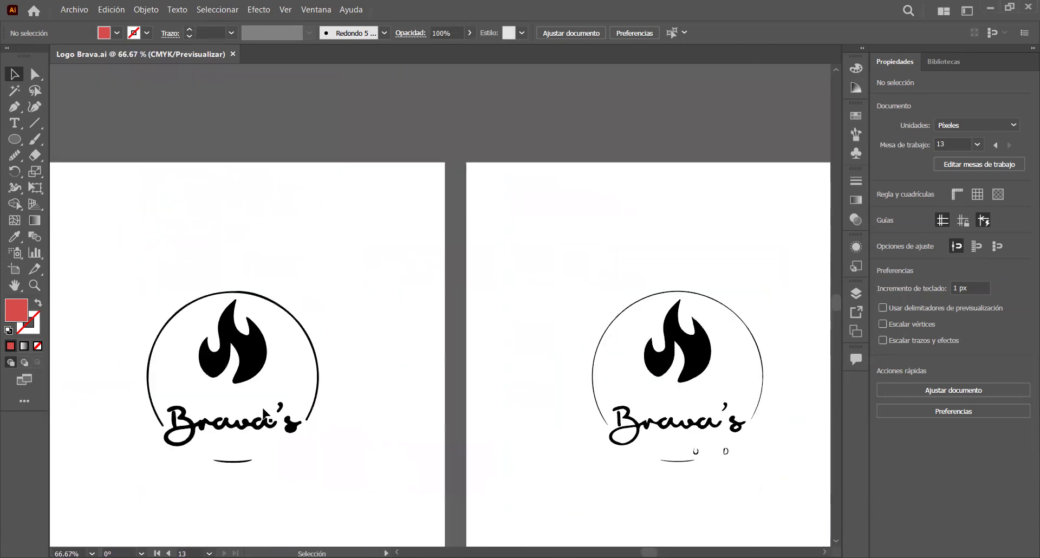
- Compare the flame, circle and lettering of the two black tracings
{"action": "scroll", "coordinate": [147, 430], "scroll_direction": "up", "scroll_amount": 3}
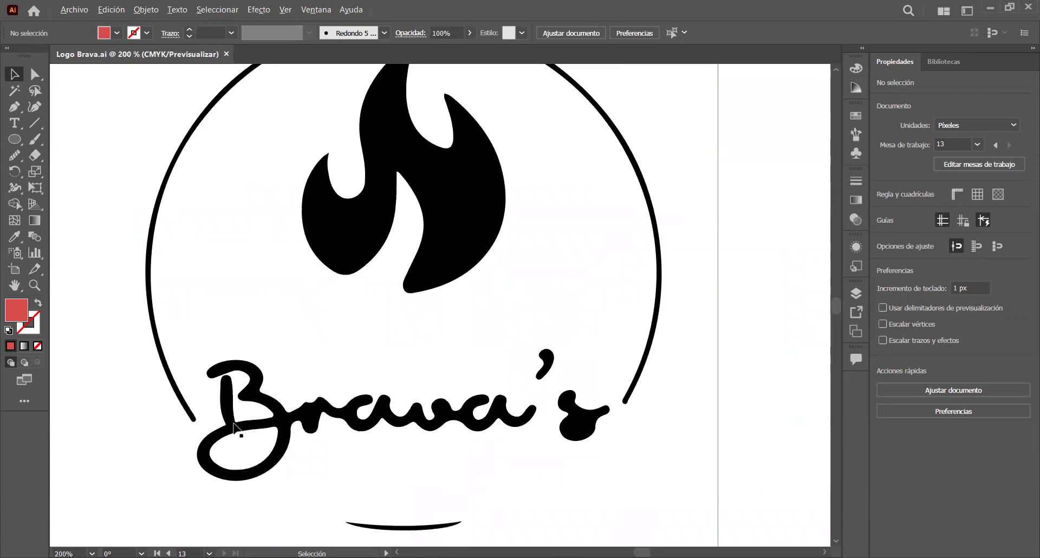
{"action": "scroll", "coordinate": [325, 432], "scroll_direction": "down", "scroll_amount": 3}
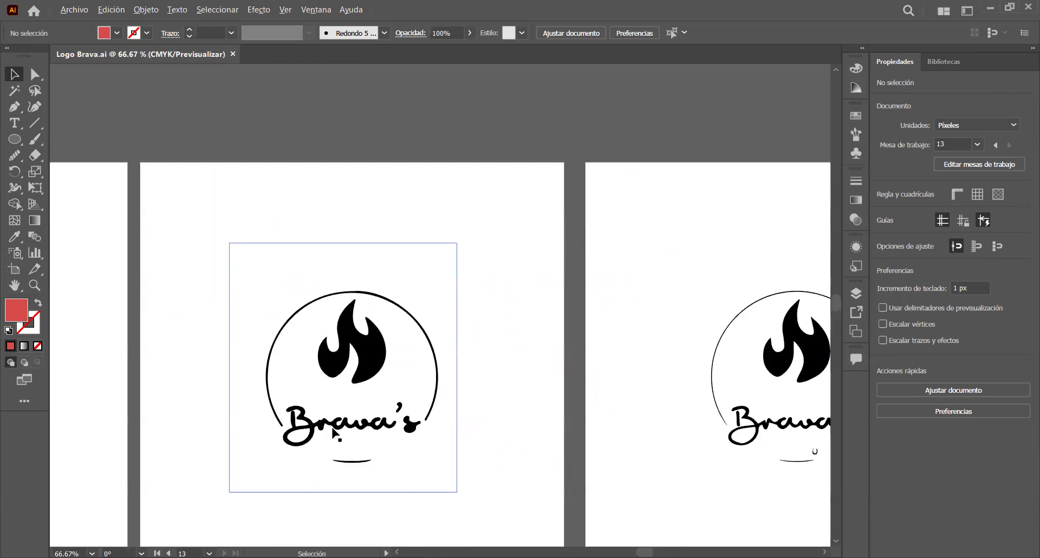
{"action": "left_click_drag", "start_coordinate": [733, 499], "coordinate": [440, 481]}
{"action": "scroll", "coordinate": [573, 376], "scroll_direction": "up", "scroll_amount": 3}
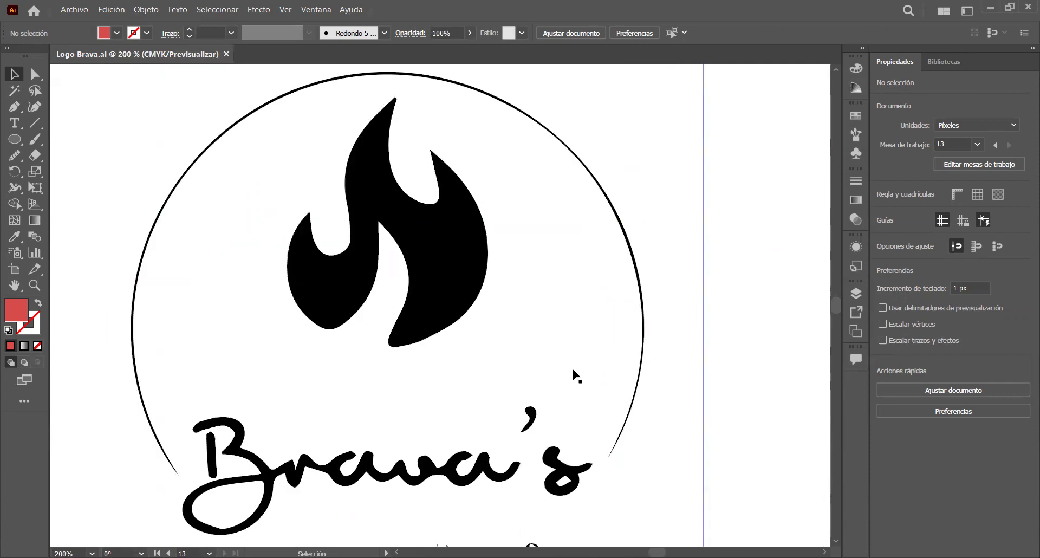
{"action": "scroll", "coordinate": [573, 372], "scroll_direction": "down", "scroll_amount": 2}
{"action": "left_click_drag", "start_coordinate": [708, 444], "coordinate": [687, 428]}
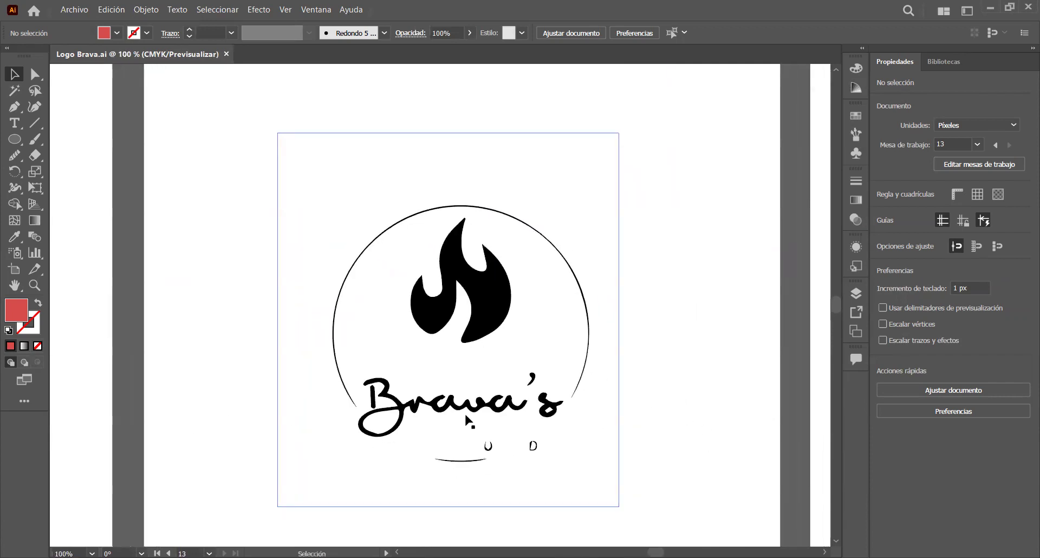
{"action": "scroll", "coordinate": [471, 421], "scroll_direction": "up", "scroll_amount": 1}
{"action": "scroll", "coordinate": [471, 422], "scroll_direction": "down", "scroll_amount": 1}
- Select the reworked Brava lettering on the artboard without the final s and inspect the shapes overlapping the B
{"action": "left_click_drag", "start_coordinate": [753, 416], "coordinate": [397, 424]}
{"action": "scroll", "coordinate": [320, 413], "scroll_direction": "down", "scroll_amount": 2}
{"action": "scroll", "coordinate": [319, 413], "scroll_direction": "up", "scroll_amount": 2}
{"action": "scroll", "coordinate": [340, 426], "scroll_direction": "right", "scroll_amount": 6}
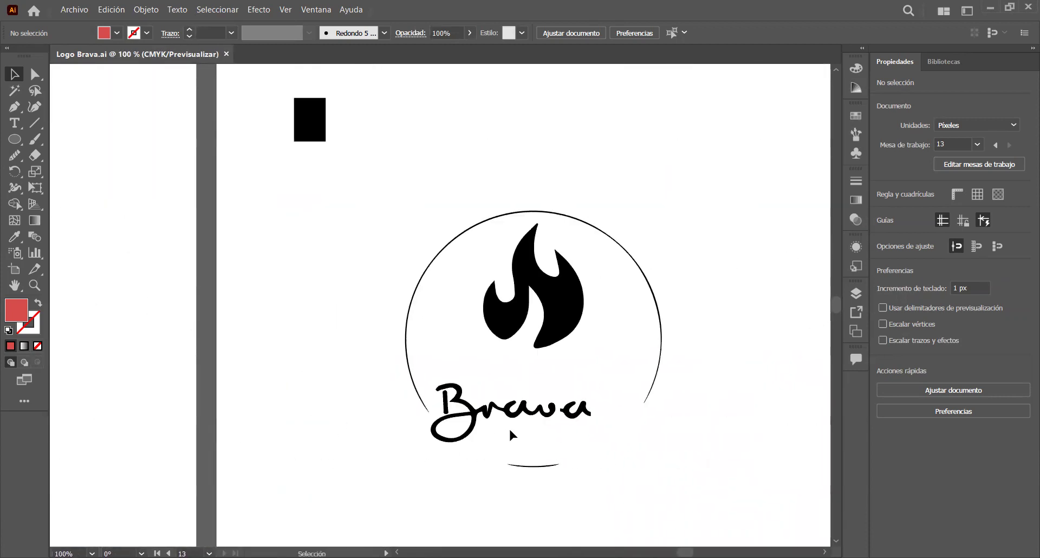
{"action": "scroll", "coordinate": [492, 431], "scroll_direction": "up", "scroll_amount": 4}
{"action": "scroll", "coordinate": [445, 429], "scroll_direction": "down", "scroll_amount": 1}
{"action": "left_click_drag", "start_coordinate": [180, 326], "coordinate": [691, 491]}
{"action": "scroll", "coordinate": [212, 395], "scroll_direction": "up", "scroll_amount": 3}
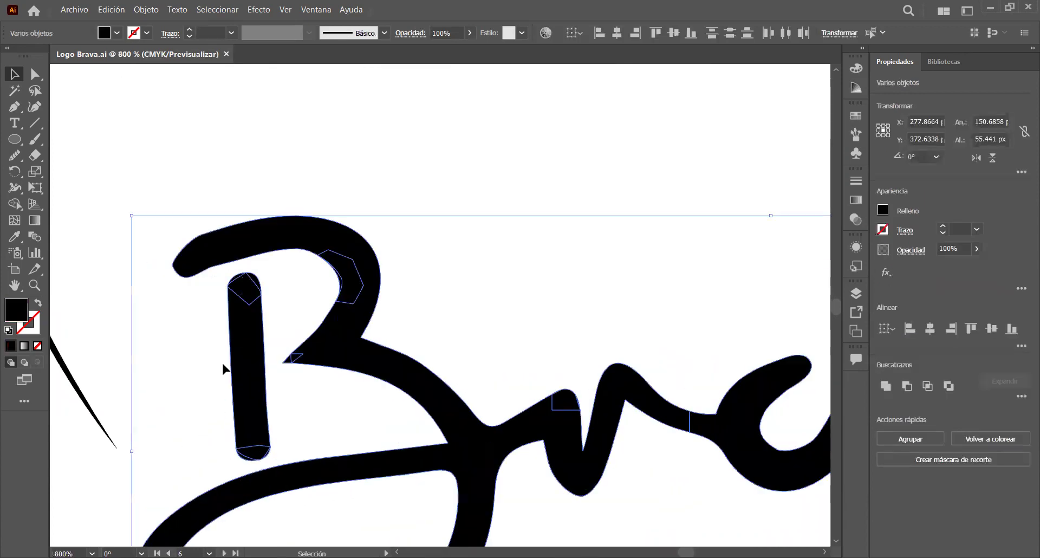
{"action": "scroll", "coordinate": [332, 287], "scroll_direction": "up", "scroll_amount": 2}
{"action": "scroll", "coordinate": [360, 296], "scroll_direction": "down", "scroll_amount": 2}
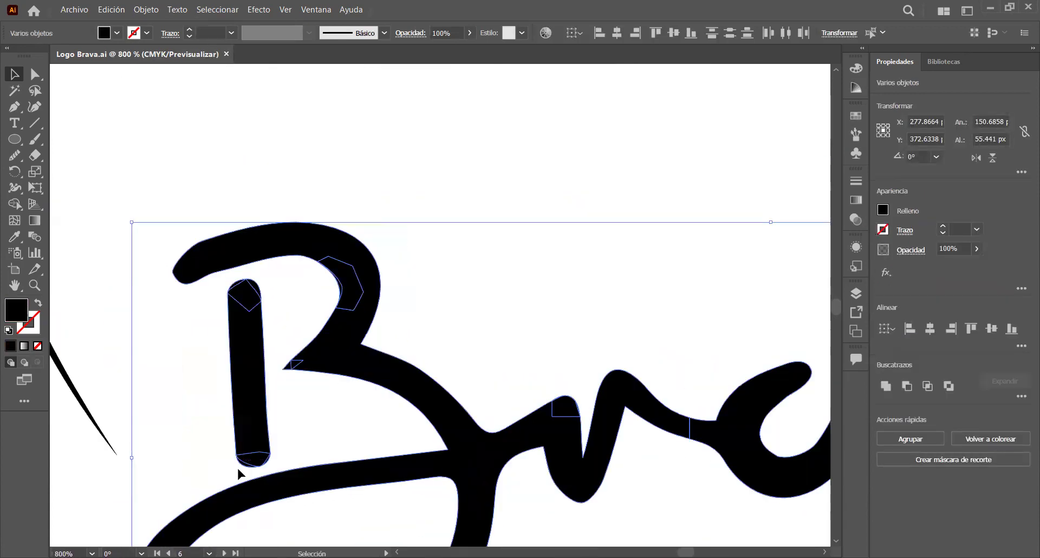
{"action": "scroll", "coordinate": [348, 471], "scroll_direction": "down", "scroll_amount": 1}
{"action": "scroll", "coordinate": [462, 457], "scroll_direction": "up", "scroll_amount": 2}
{"action": "scroll", "coordinate": [574, 395], "scroll_direction": "down", "scroll_amount": 1}
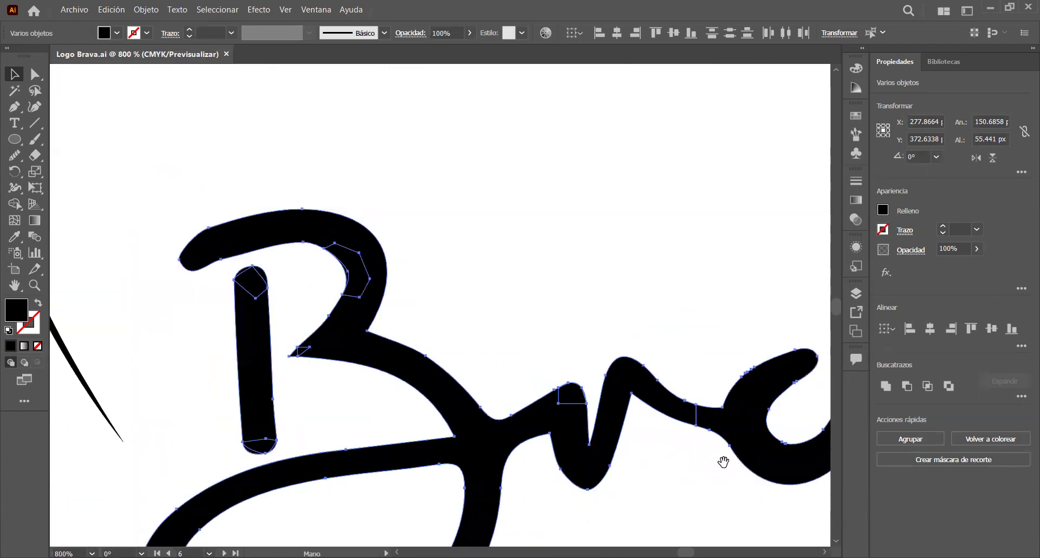
- Inspect the overlapping shapes along the remaining Brava letters, deselect them, and check the gap before the last a
{"action": "left_click_drag", "start_coordinate": [719, 460], "coordinate": [390, 462]}
{"action": "scroll", "coordinate": [703, 417], "scroll_direction": "up", "scroll_amount": 5}
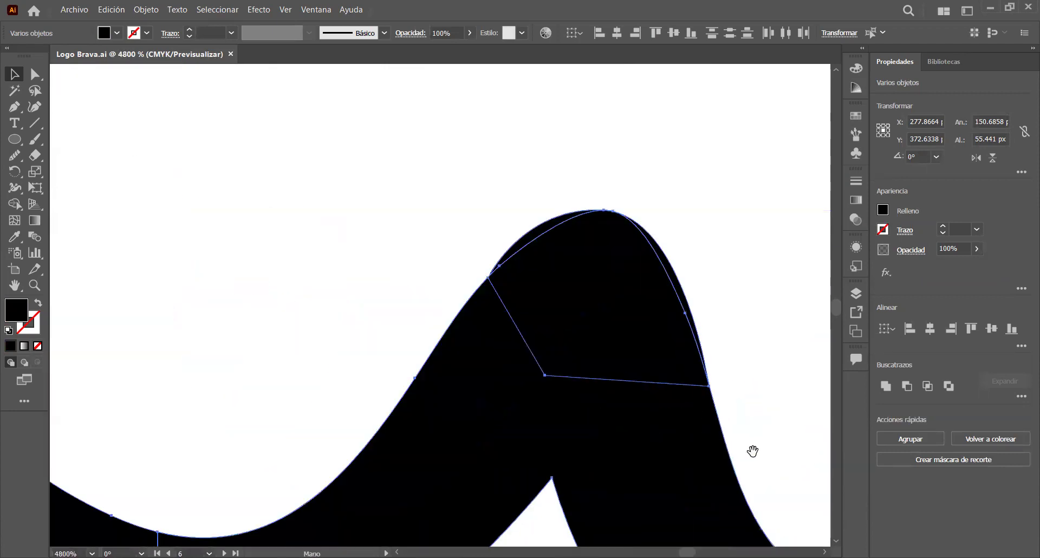
{"action": "scroll", "coordinate": [304, 432], "scroll_direction": "down", "scroll_amount": 4}
{"action": "scroll", "coordinate": [360, 436], "scroll_direction": "up", "scroll_amount": 4}
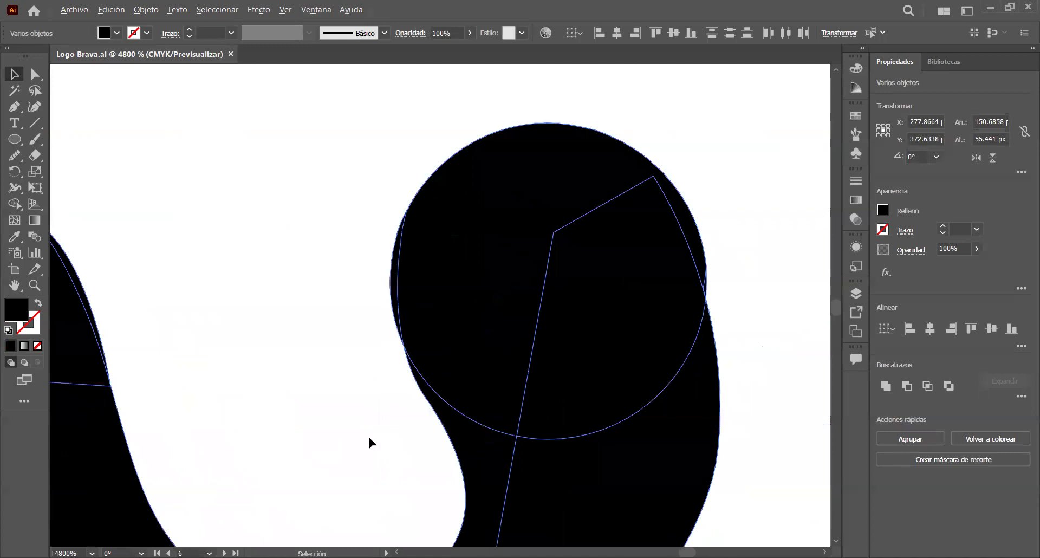
{"action": "scroll", "coordinate": [368, 437], "scroll_direction": "down", "scroll_amount": 5}
{"action": "left_click_drag", "start_coordinate": [197, 339], "coordinate": [617, 271]}
{"action": "left_click", "coordinate": [511, 251]}
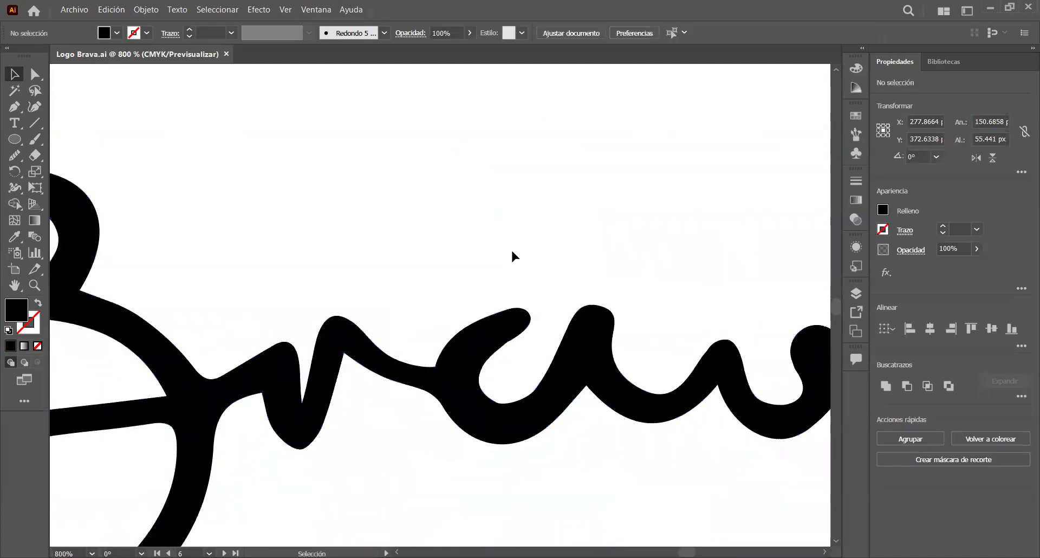
{"action": "scroll", "coordinate": [372, 439], "scroll_direction": "down", "scroll_amount": 2}
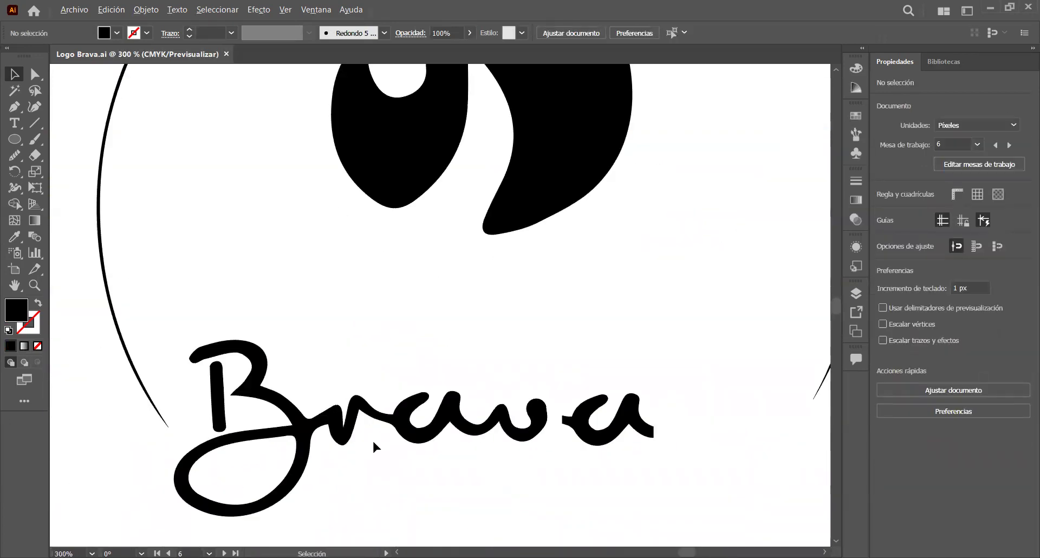
{"action": "scroll", "coordinate": [372, 439], "scroll_direction": "down", "scroll_amount": 3}
{"action": "scroll", "coordinate": [372, 438], "scroll_direction": "up", "scroll_amount": 4}
{"action": "scroll", "coordinate": [372, 439], "scroll_direction": "down", "scroll_amount": 1}
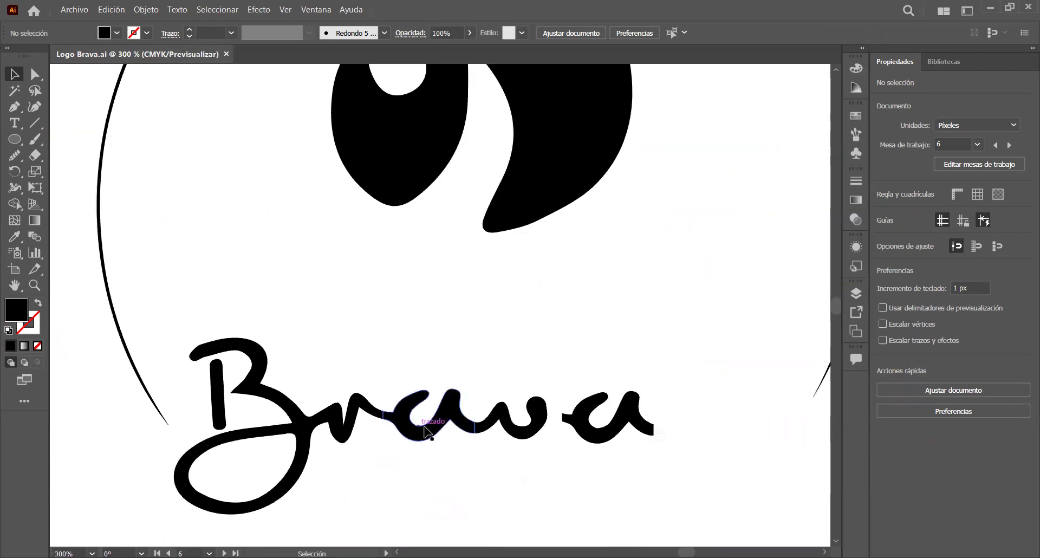
{"action": "scroll", "coordinate": [448, 428], "scroll_direction": "up", "scroll_amount": 2}
{"action": "scroll", "coordinate": [708, 425], "scroll_direction": "down", "scroll_amount": 1}
{"action": "left_click_drag", "start_coordinate": [698, 464], "coordinate": [507, 462]}
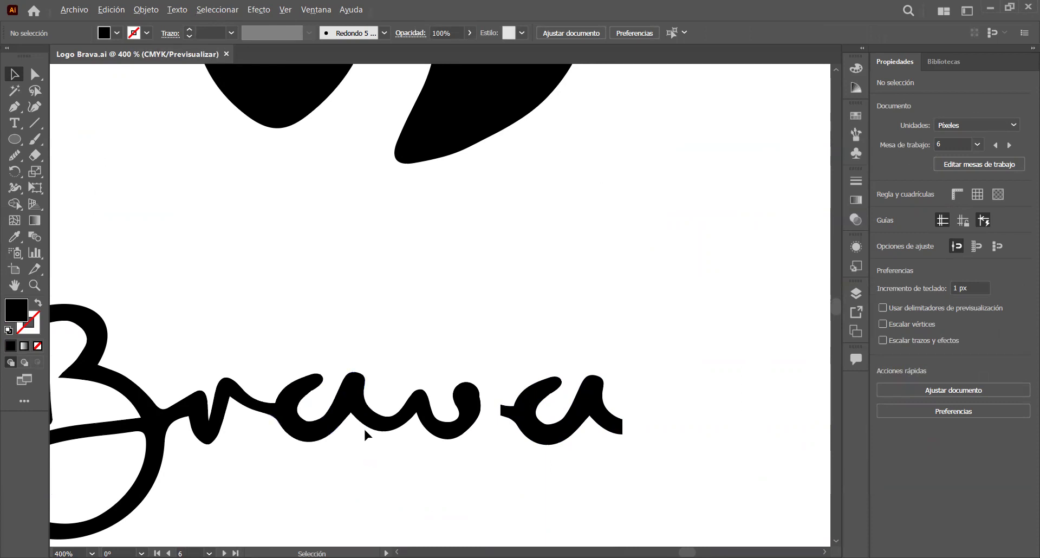
- Examine the link between the v and the last a in the next artboard's version
{"action": "scroll", "coordinate": [363, 426], "scroll_direction": "down", "scroll_amount": 4}
{"action": "left_click_drag", "start_coordinate": [651, 444], "coordinate": [313, 425]}
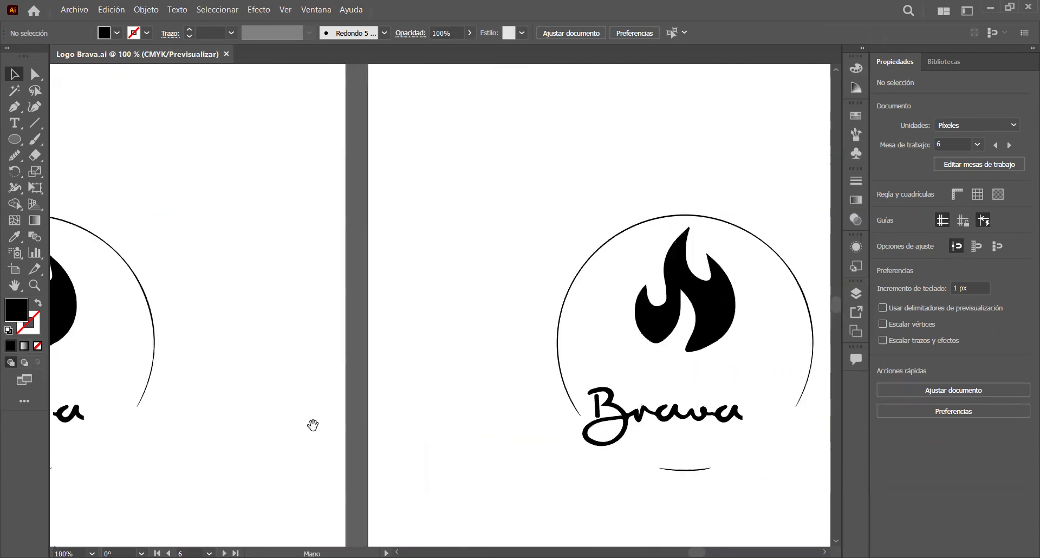
{"action": "left_click_drag", "start_coordinate": [488, 470], "coordinate": [310, 469]}
{"action": "scroll", "coordinate": [516, 422], "scroll_direction": "up", "scroll_amount": 4}
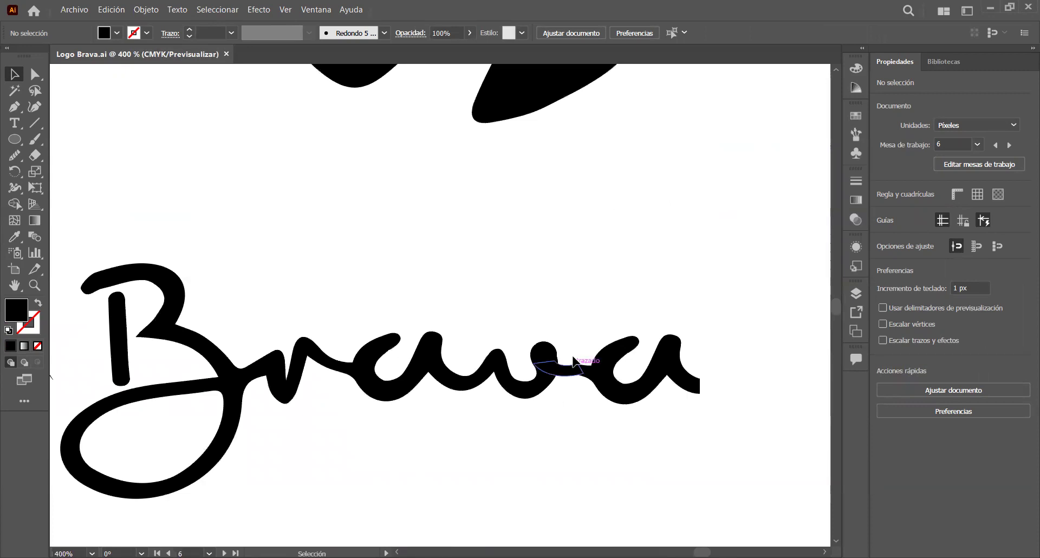
{"action": "scroll", "coordinate": [601, 417], "scroll_direction": "down", "scroll_amount": 3}
- Examine the version with the redrawn apostrophe and s, up close and as a whole logo
{"action": "left_click_drag", "start_coordinate": [634, 452], "coordinate": [220, 385]}
{"action": "left_click_drag", "start_coordinate": [672, 386], "coordinate": [184, 381]}
{"action": "scroll", "coordinate": [505, 297], "scroll_direction": "up", "scroll_amount": 4}
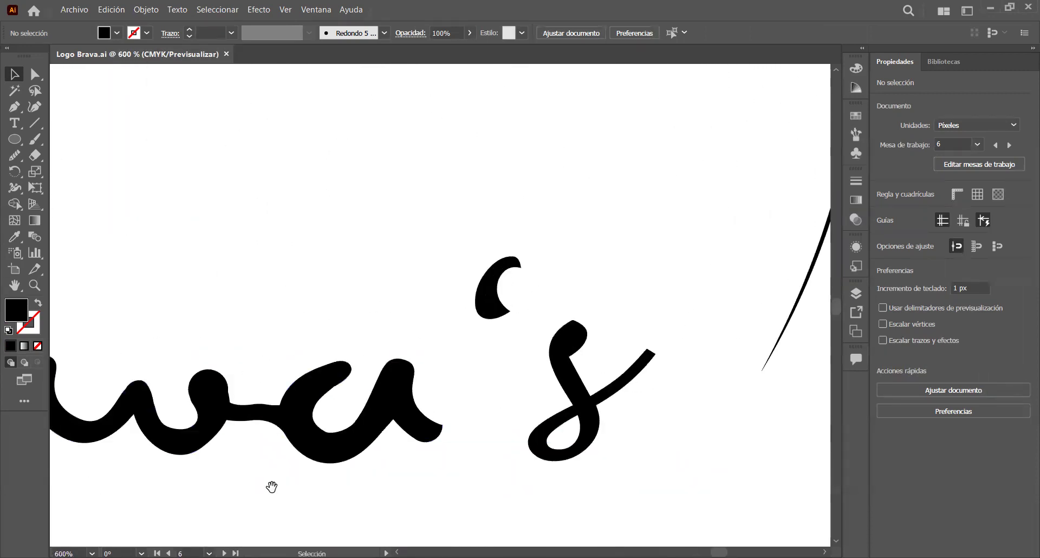
{"action": "scroll", "coordinate": [367, 460], "scroll_direction": "down", "scroll_amount": 4}
{"action": "scroll", "coordinate": [373, 461], "scroll_direction": "up", "scroll_amount": 2}
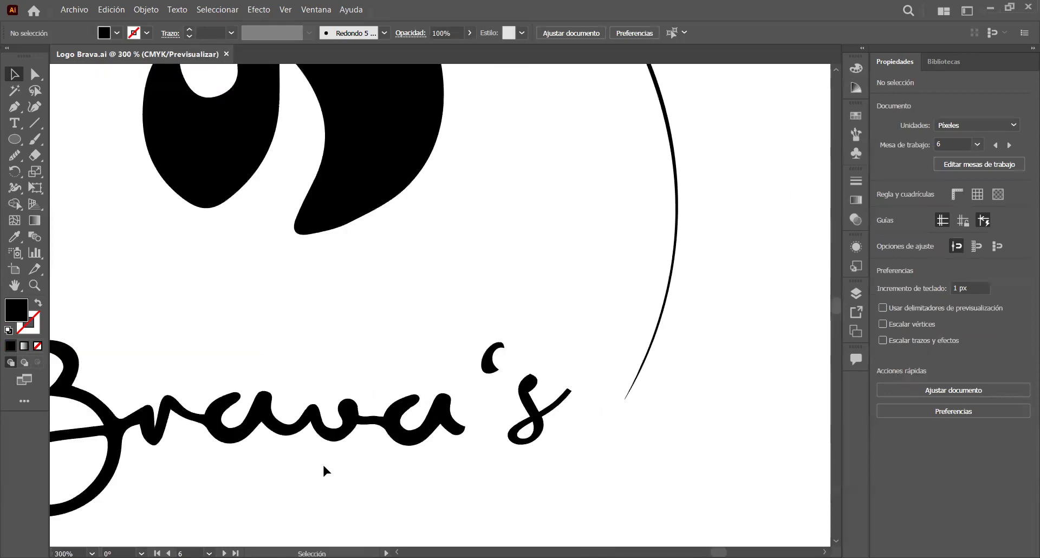
{"action": "scroll", "coordinate": [290, 470], "scroll_direction": "up", "scroll_amount": 2}
{"action": "scroll", "coordinate": [404, 458], "scroll_direction": "down", "scroll_amount": 4}
{"action": "left_click_drag", "start_coordinate": [360, 474], "coordinate": [415, 432]}
{"action": "scroll", "coordinate": [414, 432], "scroll_direction": "down", "scroll_amount": 2}
{"action": "scroll", "coordinate": [415, 433], "scroll_direction": "up", "scroll_amount": 2}
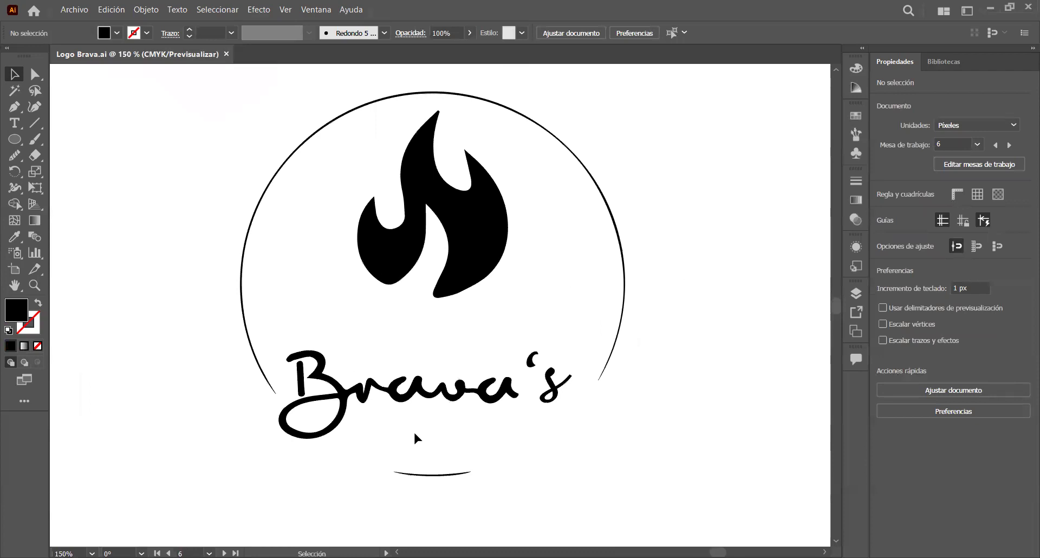
- Examine the version with the red flame, thicker circle and FAST FOOD text beneath the Brava's lettering
{"action": "scroll", "coordinate": [414, 434], "scroll_direction": "down", "scroll_amount": 2}
{"action": "left_click_drag", "start_coordinate": [726, 479], "coordinate": [304, 425]}
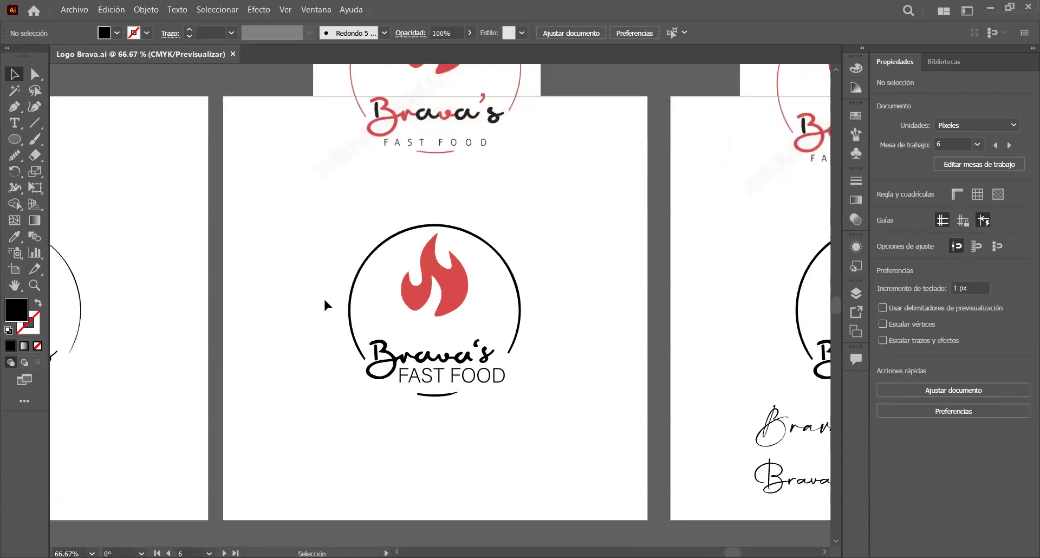
{"action": "scroll", "coordinate": [317, 314], "scroll_direction": "up", "scroll_amount": 1}
{"action": "scroll", "coordinate": [325, 297], "scroll_direction": "down", "scroll_amount": 3}
{"action": "scroll", "coordinate": [349, 239], "scroll_direction": "up", "scroll_amount": 4}
{"action": "scroll", "coordinate": [346, 325], "scroll_direction": "down", "scroll_amount": 2}
{"action": "scroll", "coordinate": [343, 347], "scroll_direction": "down", "scroll_amount": 2}
{"action": "scroll", "coordinate": [317, 429], "scroll_direction": "up", "scroll_amount": 2}
{"action": "scroll", "coordinate": [315, 429], "scroll_direction": "down", "scroll_amount": 2}
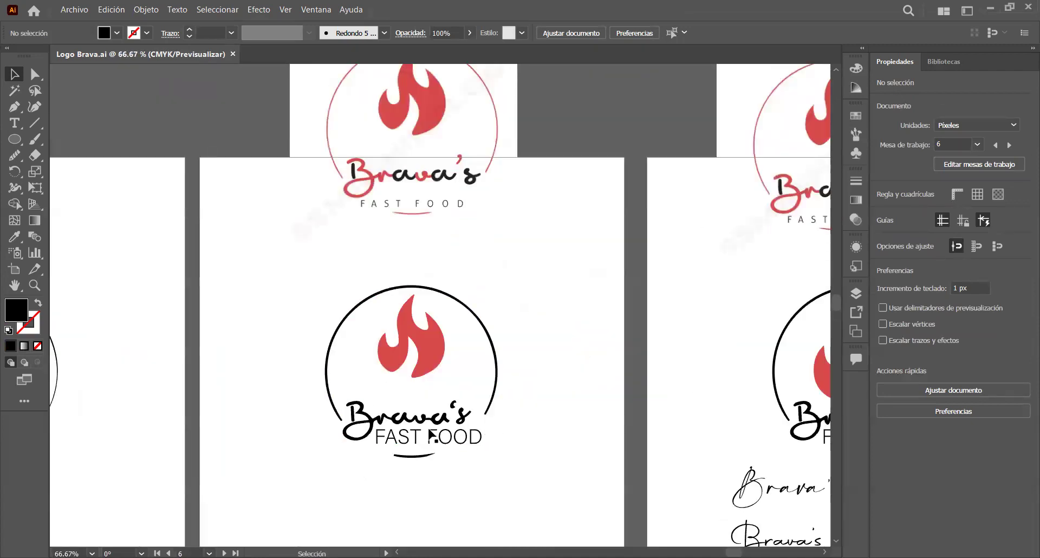
{"action": "scroll", "coordinate": [468, 438], "scroll_direction": "up", "scroll_amount": 2}
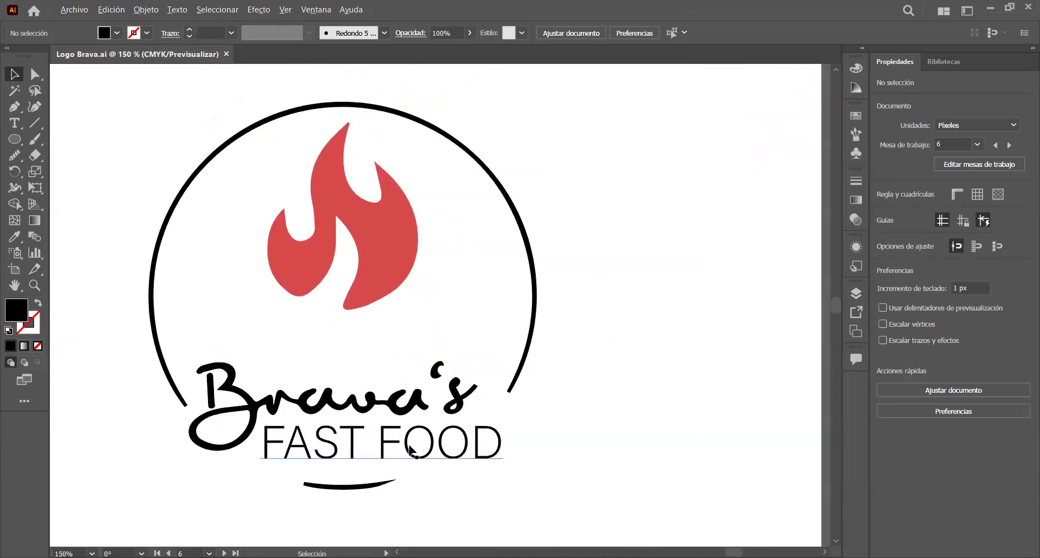
- Compare the FAST FOOD lettering beneath Brava's with the same text in the reference logo above it
{"action": "scroll", "coordinate": [410, 448], "scroll_direction": "down", "scroll_amount": 2}
{"action": "scroll", "coordinate": [236, 464], "scroll_direction": "down", "scroll_amount": 2}
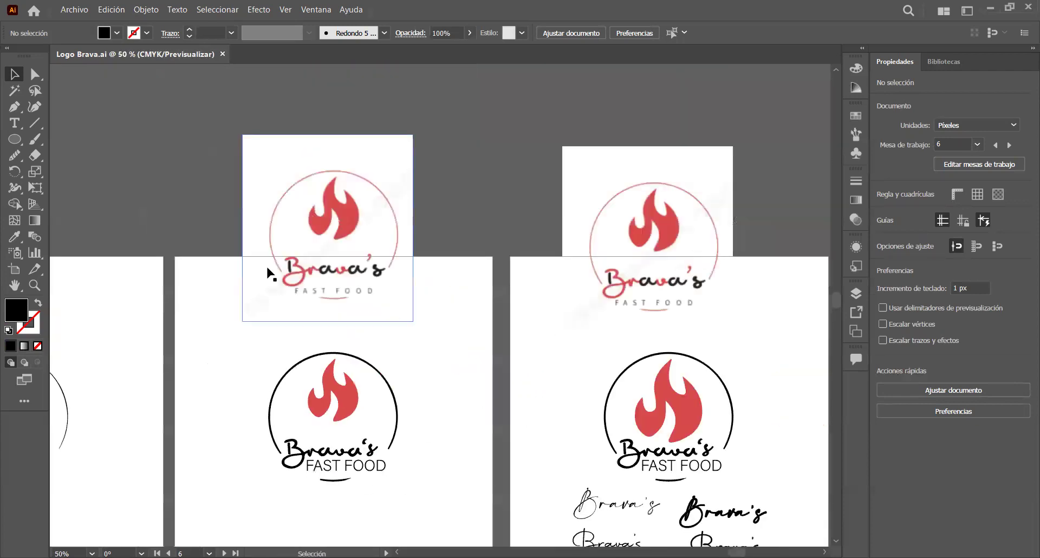
{"action": "scroll", "coordinate": [280, 272], "scroll_direction": "up", "scroll_amount": 3}
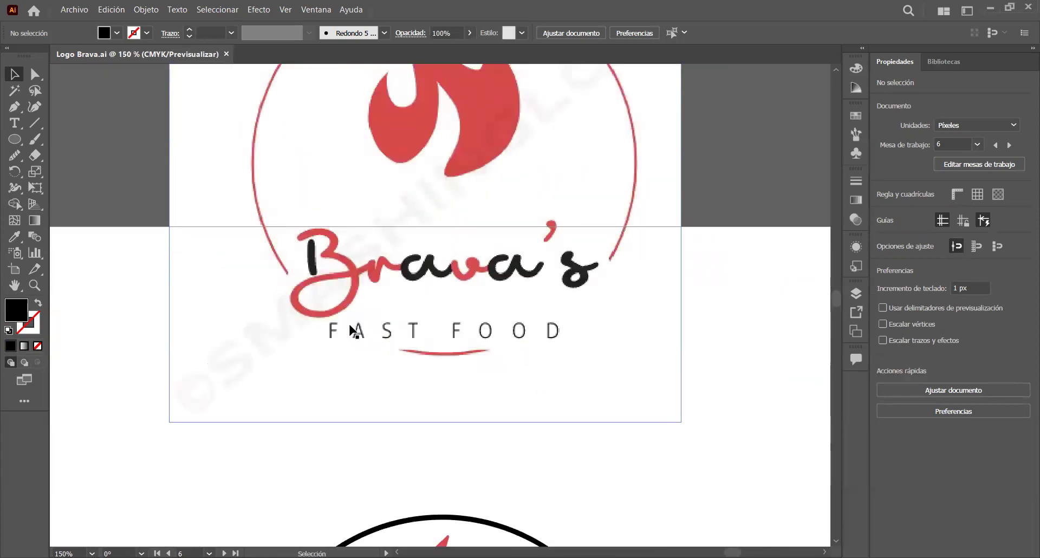
{"action": "scroll", "coordinate": [353, 331], "scroll_direction": "down", "scroll_amount": 1}
{"action": "scroll", "coordinate": [346, 416], "scroll_direction": "down", "scroll_amount": 2}
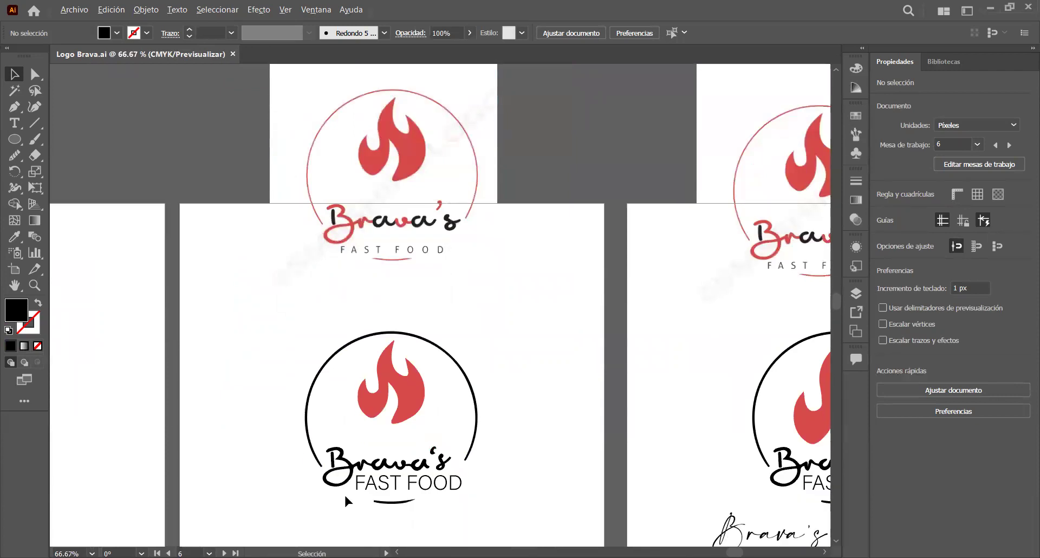
{"action": "scroll", "coordinate": [344, 493], "scroll_direction": "up", "scroll_amount": 1}
{"action": "scroll", "coordinate": [343, 493], "scroll_direction": "down", "scroll_amount": 1}
{"action": "scroll", "coordinate": [344, 493], "scroll_direction": "up", "scroll_amount": 1}
{"action": "scroll", "coordinate": [343, 493], "scroll_direction": "down", "scroll_amount": 2}
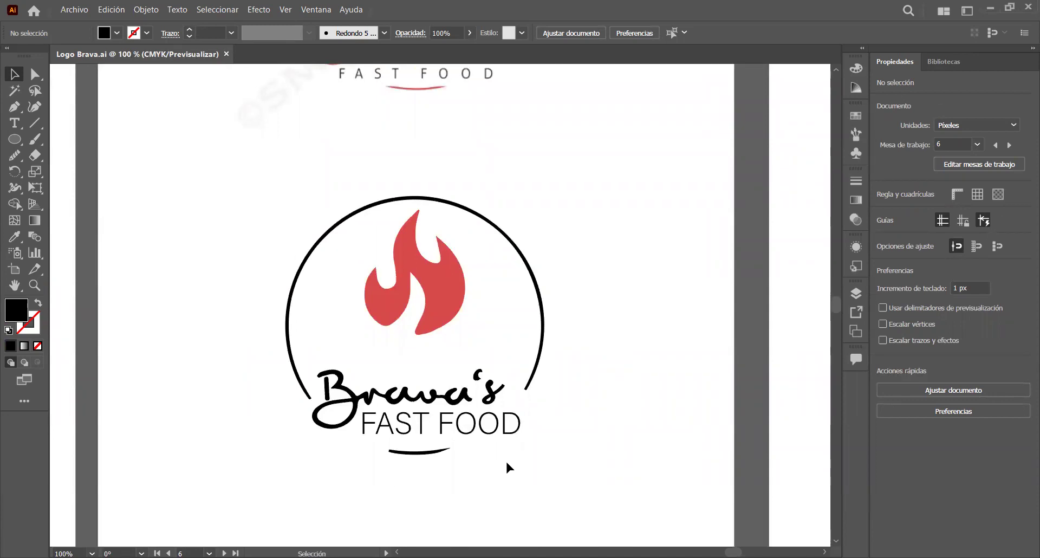
- Examine the artboard with the enlarged flame and the four alternative Brava's script samples below the logo
{"action": "scroll", "coordinate": [506, 464], "scroll_direction": "down", "scroll_amount": 1}
{"action": "left_click_drag", "start_coordinate": [506, 465], "coordinate": [195, 387]}
{"action": "scroll", "coordinate": [538, 388], "scroll_direction": "up", "scroll_amount": 1}
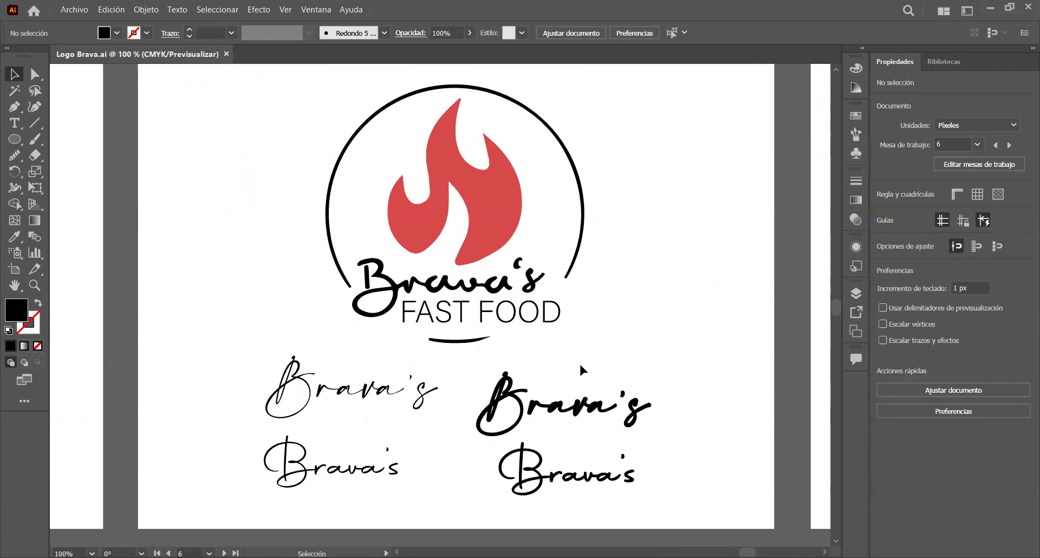
{"action": "scroll", "coordinate": [579, 362], "scroll_direction": "down", "scroll_amount": 2}
{"action": "scroll", "coordinate": [579, 362], "scroll_direction": "up", "scroll_amount": 1}
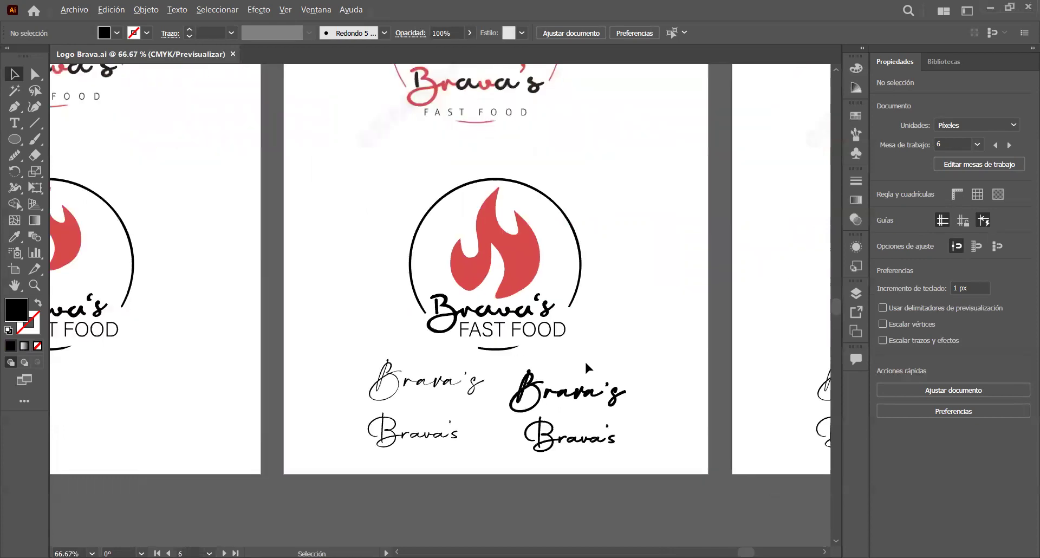
- Examine the next artboard's logo, where Brava's is set in the thin, widely spaced script font
{"action": "left_click_drag", "start_coordinate": [658, 455], "coordinate": [444, 454]}
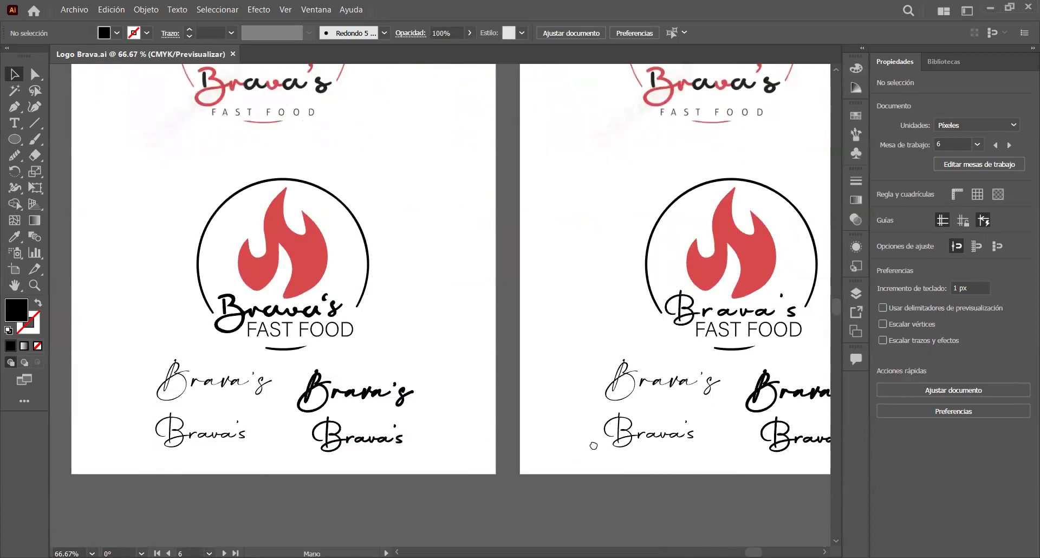
{"action": "left_click_drag", "start_coordinate": [594, 445], "coordinate": [332, 444]}
{"action": "scroll", "coordinate": [484, 388], "scroll_direction": "up", "scroll_amount": 3}
{"action": "scroll", "coordinate": [694, 368], "scroll_direction": "down", "scroll_amount": 2}
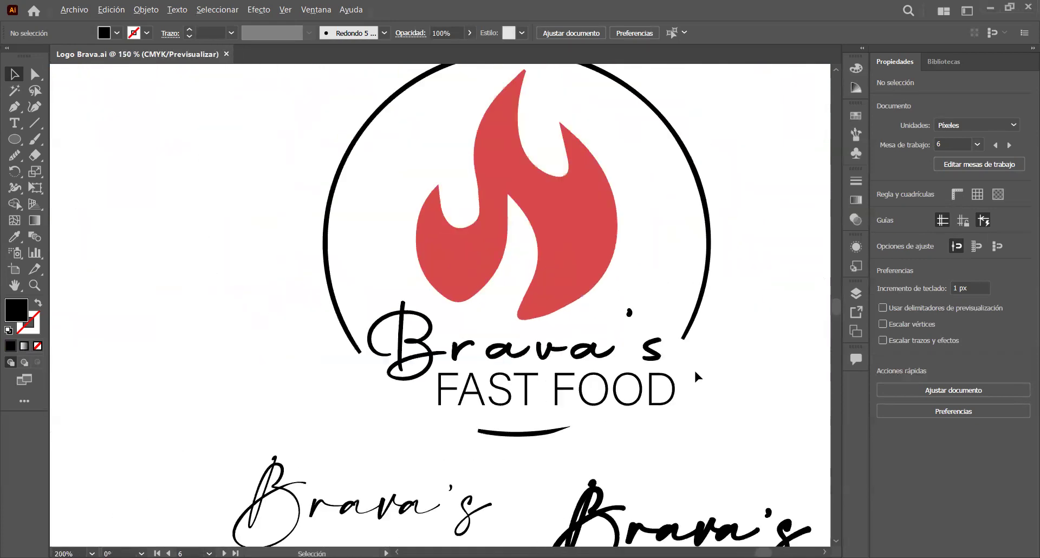
{"action": "scroll", "coordinate": [742, 372], "scroll_direction": "up", "scroll_amount": 1}
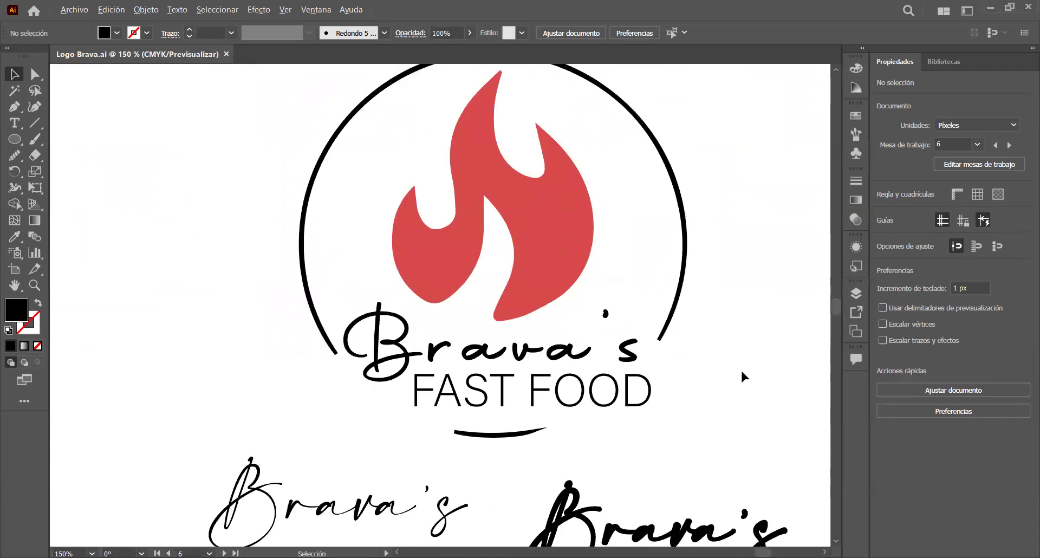
- Go back to the enlarged-flame version with the bold traced Brava's lettering and inspect it up close
{"action": "scroll", "coordinate": [740, 369], "scroll_direction": "down", "scroll_amount": 3}
{"action": "scroll", "coordinate": [222, 377], "scroll_direction": "up", "scroll_amount": 4}
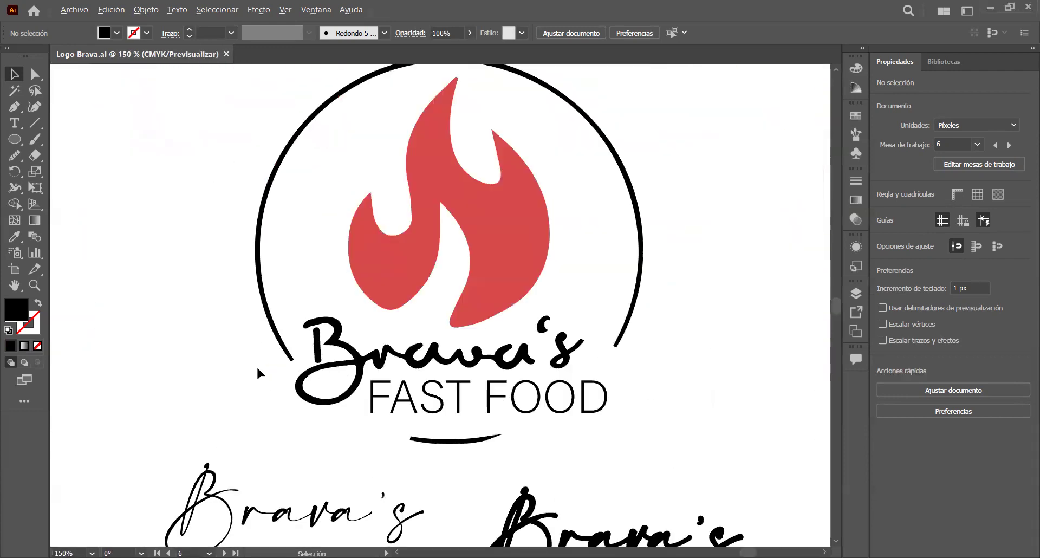
{"action": "scroll", "coordinate": [267, 372], "scroll_direction": "up", "scroll_amount": 1}
{"action": "scroll", "coordinate": [267, 372], "scroll_direction": "down", "scroll_amount": 1}
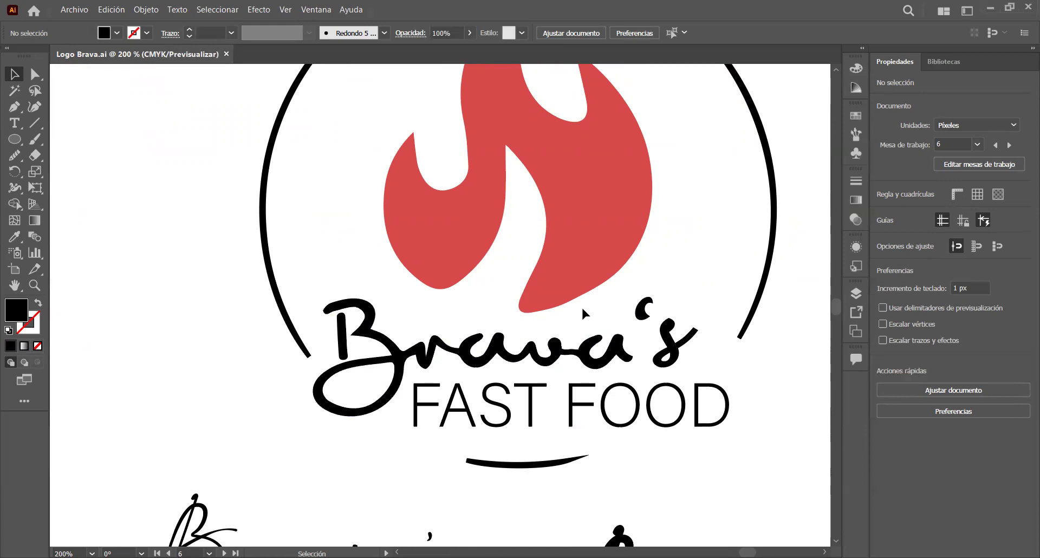
{"action": "scroll", "coordinate": [582, 308], "scroll_direction": "down", "scroll_amount": 2}
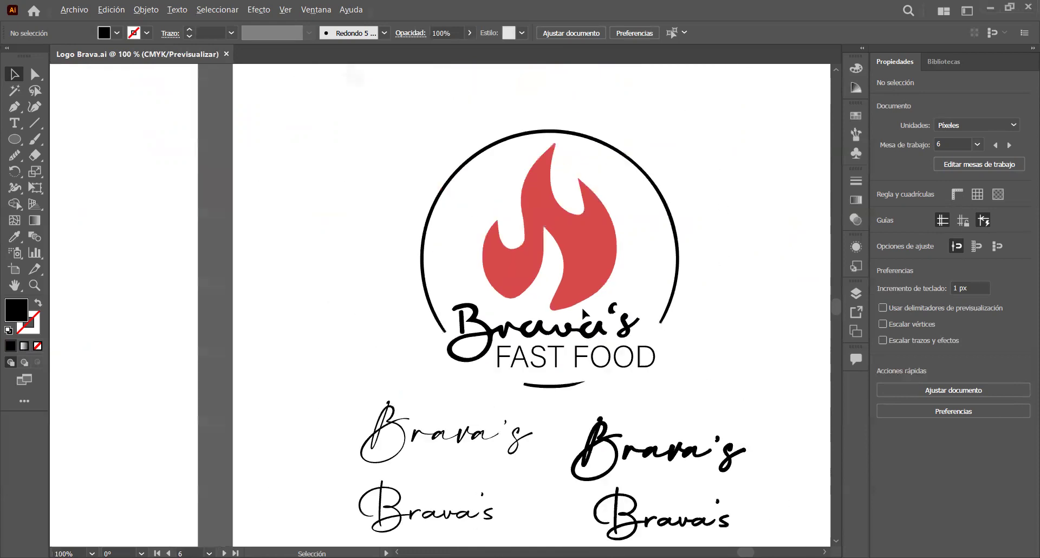
- Look over the thin-script version and the artboard after it, and inspect the thin script's capital B up close
{"action": "key", "text": "space"}
{"action": "left_click_drag", "start_coordinate": [731, 379], "coordinate": [293, 442]}
{"action": "scroll", "coordinate": [703, 403], "scroll_direction": "up", "scroll_amount": 2}
{"action": "scroll", "coordinate": [703, 403], "scroll_direction": "down", "scroll_amount": 2}
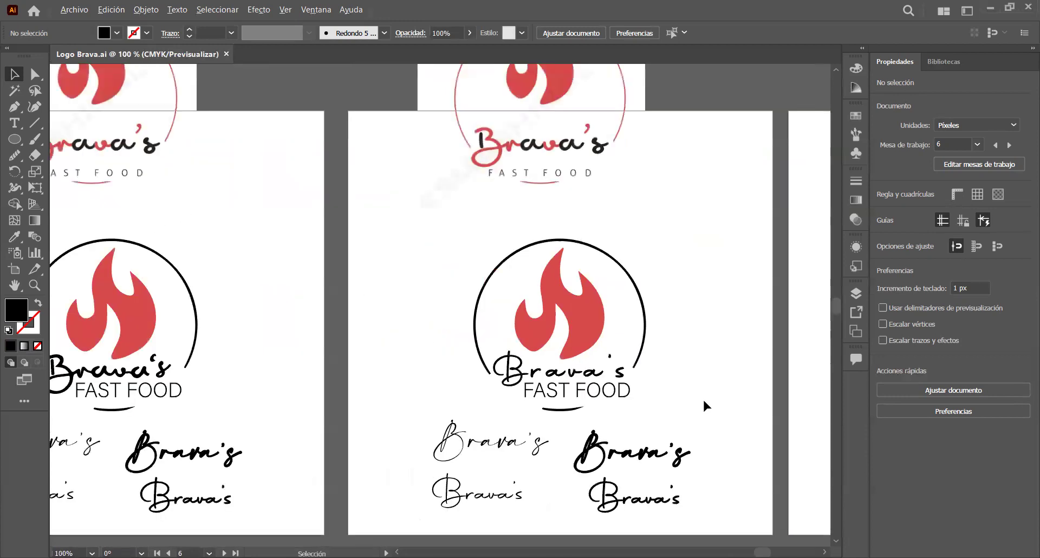
{"action": "key", "text": "space"}
{"action": "left_click_drag", "start_coordinate": [703, 401], "coordinate": [418, 400]}
{"action": "left_click_drag", "start_coordinate": [521, 417], "coordinate": [309, 432]}
{"action": "scroll", "coordinate": [616, 389], "scroll_direction": "up", "scroll_amount": 3}
{"action": "scroll", "coordinate": [616, 389], "scroll_direction": "down", "scroll_amount": 4}
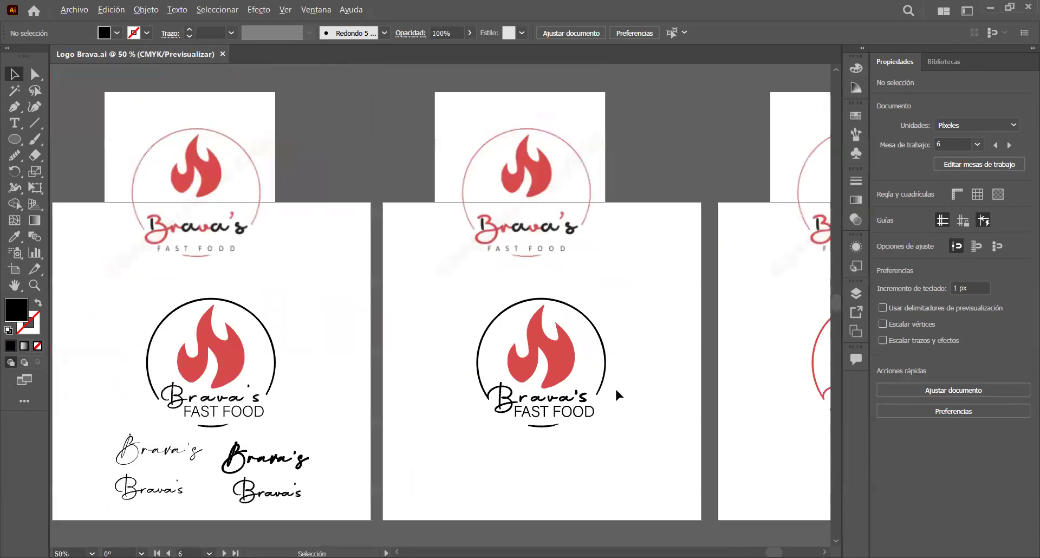
{"action": "scroll", "coordinate": [615, 387], "scroll_direction": "down", "scroll_amount": 2}
{"action": "scroll", "coordinate": [304, 402], "scroll_direction": "up", "scroll_amount": 7}
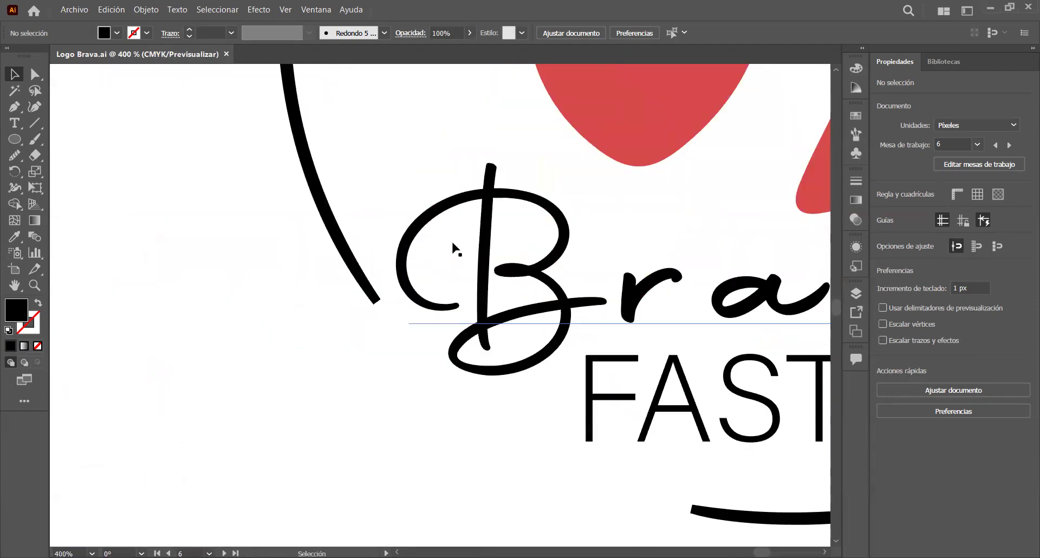
- Compare the thin script's capital B with the red and black B in the reference logo
{"action": "scroll", "coordinate": [477, 303], "scroll_direction": "down", "scroll_amount": 2}
{"action": "left_click_drag", "start_coordinate": [458, 397], "coordinate": [414, 460]}
{"action": "scroll", "coordinate": [379, 424], "scroll_direction": "down", "scroll_amount": 5}
{"action": "scroll", "coordinate": [376, 290], "scroll_direction": "up", "scroll_amount": 3}
{"action": "scroll", "coordinate": [379, 325], "scroll_direction": "up", "scroll_amount": 3}
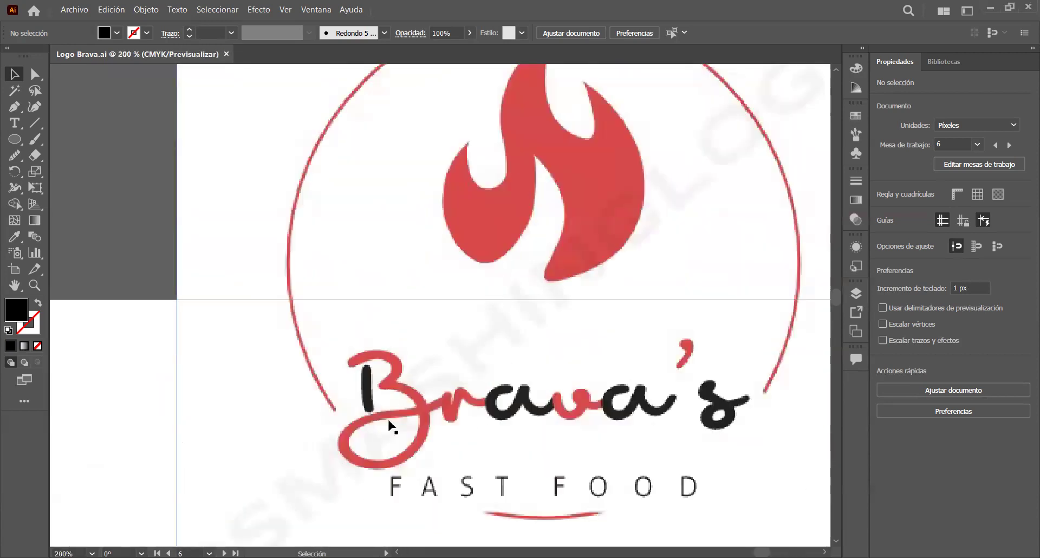
{"action": "scroll", "coordinate": [387, 408], "scroll_direction": "down", "scroll_amount": 1}
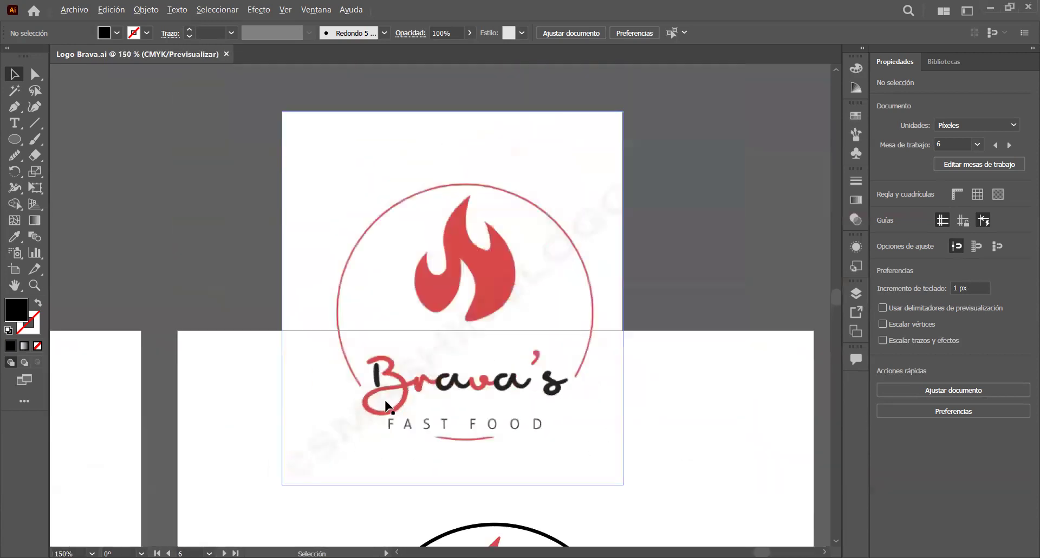
{"action": "scroll", "coordinate": [386, 420], "scroll_direction": "down", "scroll_amount": 2}
{"action": "scroll", "coordinate": [385, 450], "scroll_direction": "down", "scroll_amount": 3}
- Inspect the gap between the thin script's B and the left end of the circle
{"action": "scroll", "coordinate": [415, 485], "scroll_direction": "up", "scroll_amount": 2}
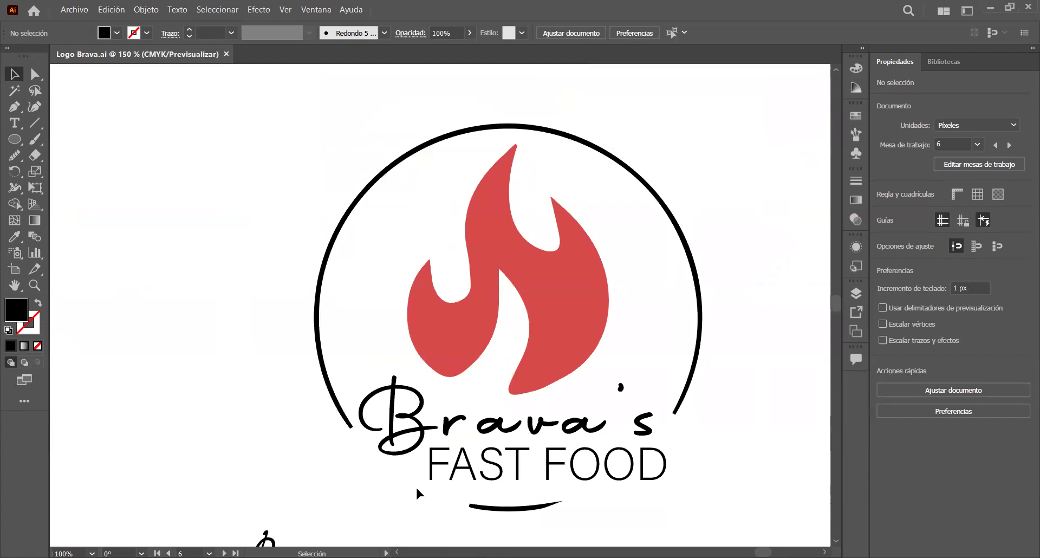
{"action": "scroll", "coordinate": [415, 485], "scroll_direction": "up", "scroll_amount": 1}
{"action": "scroll", "coordinate": [414, 325], "scroll_direction": "up", "scroll_amount": 1}
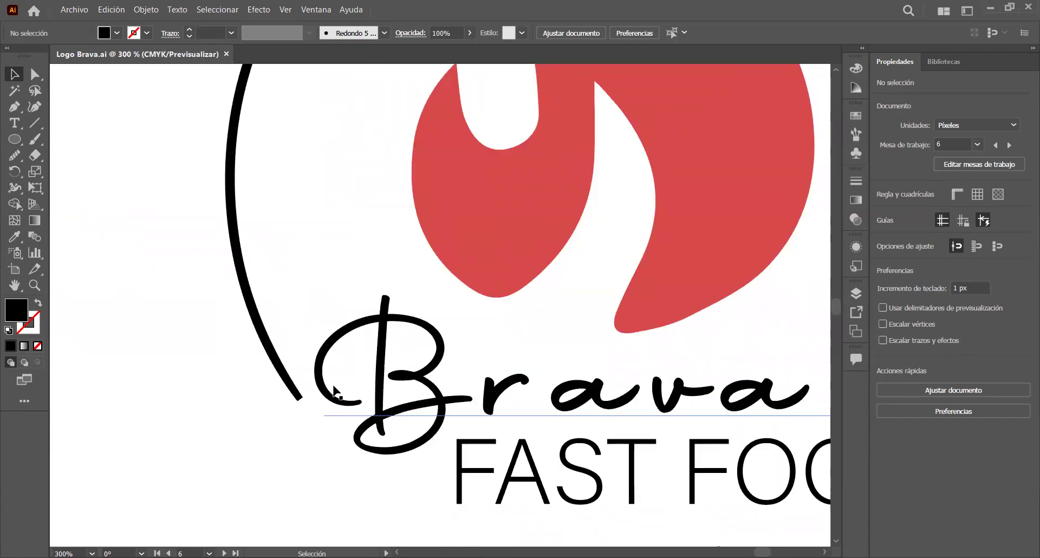
- Examine the next artboard's version with the B joined to the circle and the bolder apostrophe and s
{"action": "scroll", "coordinate": [334, 390], "scroll_direction": "down", "scroll_amount": 5}
{"action": "scroll", "coordinate": [487, 430], "scroll_direction": "up", "scroll_amount": 1}
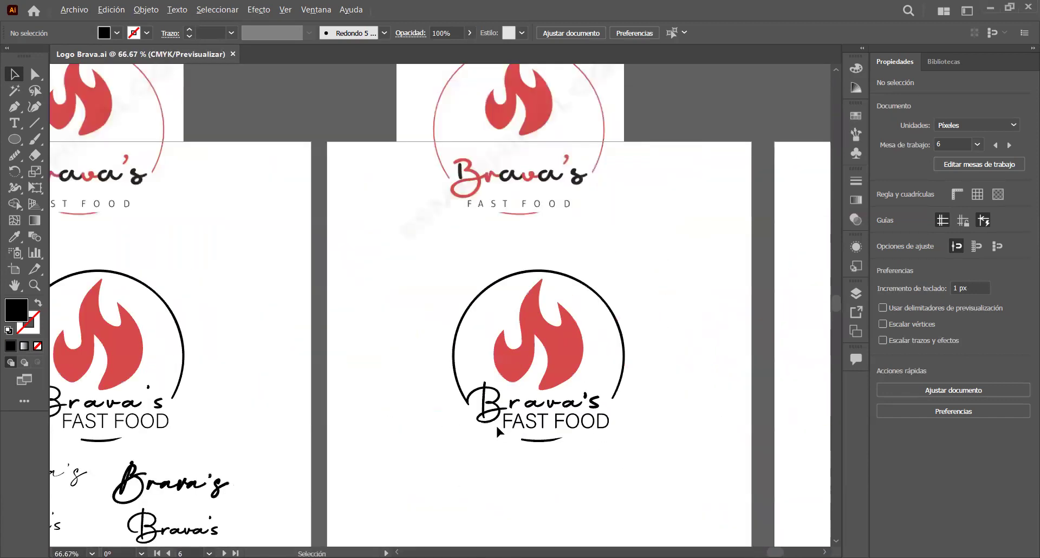
{"action": "scroll", "coordinate": [496, 424], "scroll_direction": "up", "scroll_amount": 4}
{"action": "scroll", "coordinate": [410, 313], "scroll_direction": "down", "scroll_amount": 2}
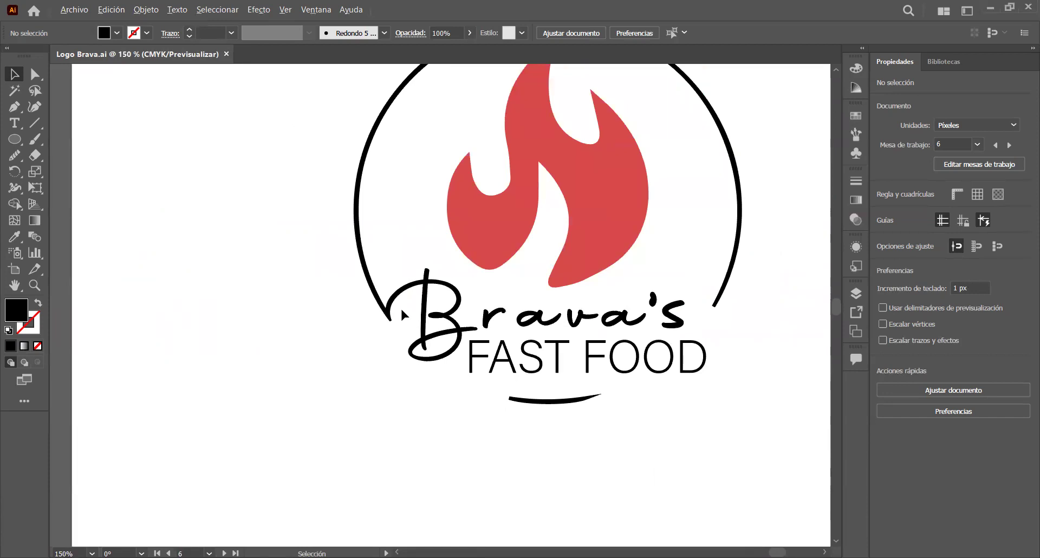
{"action": "scroll", "coordinate": [402, 308], "scroll_direction": "up", "scroll_amount": 1}
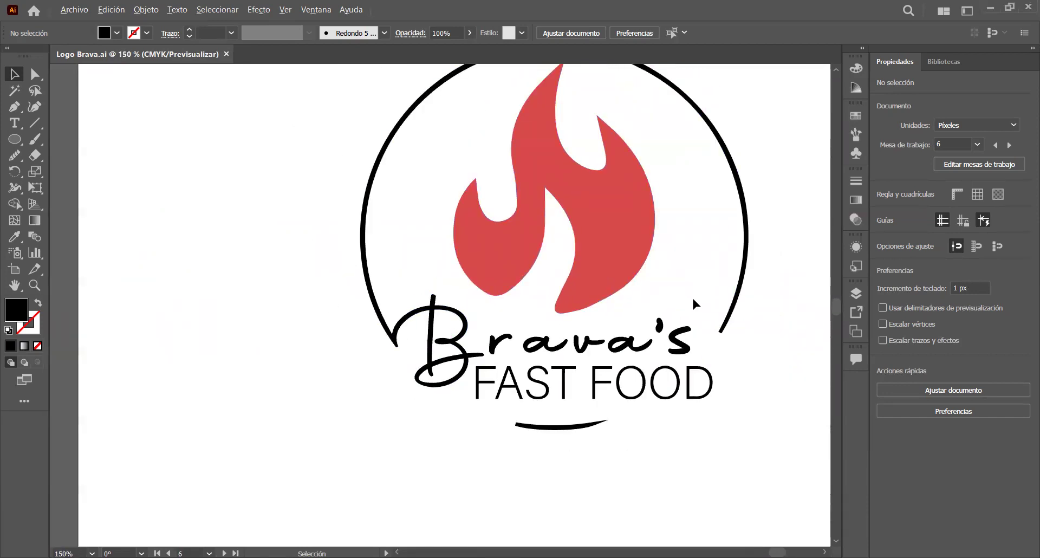
{"action": "scroll", "coordinate": [691, 296], "scroll_direction": "up", "scroll_amount": 1}
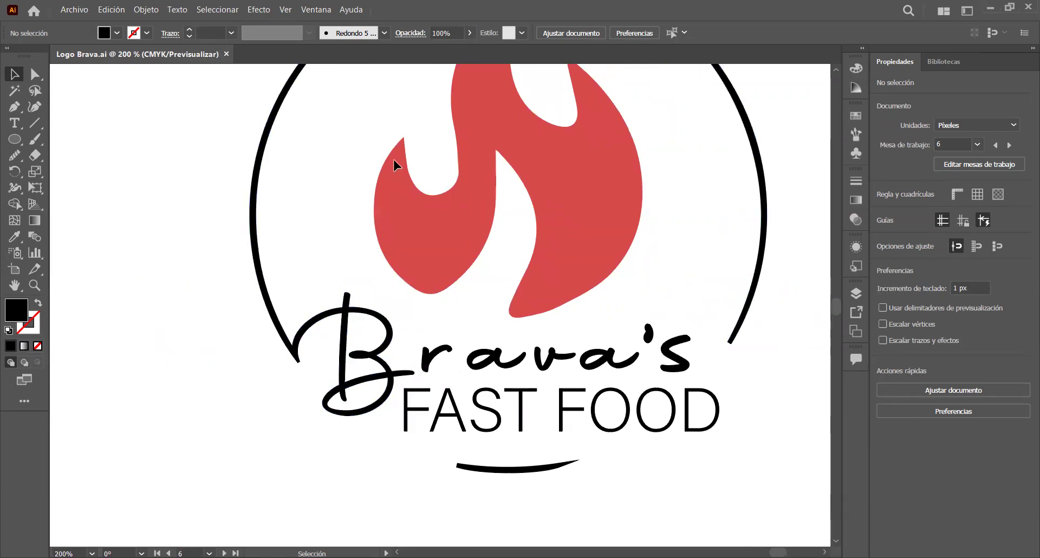
{"action": "scroll", "coordinate": [627, 284], "scroll_direction": "down", "scroll_amount": 3}
{"action": "scroll", "coordinate": [696, 283], "scroll_direction": "up", "scroll_amount": 1}
{"action": "left_click_drag", "start_coordinate": [705, 295], "coordinate": [615, 366]}
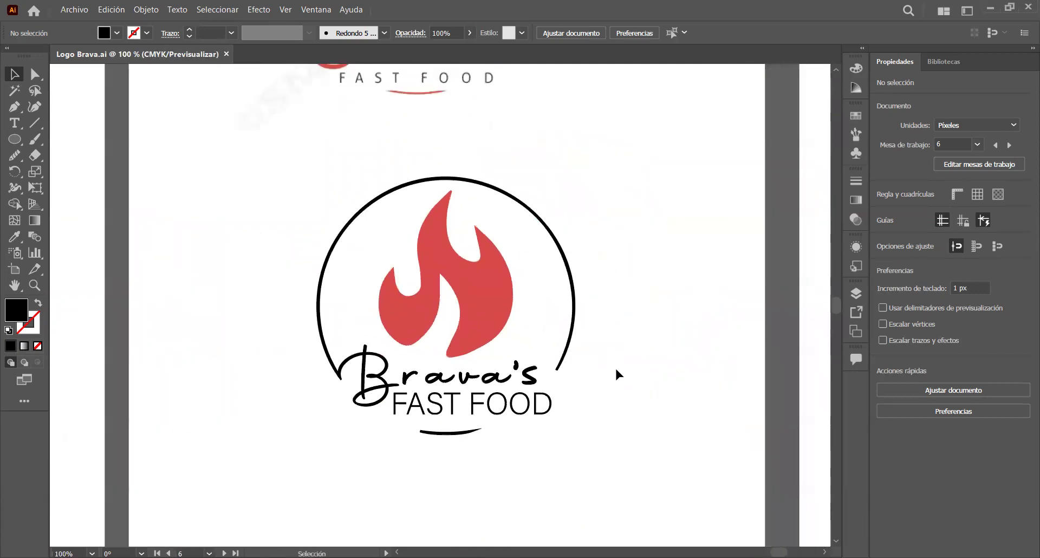
{"action": "scroll", "coordinate": [616, 375], "scroll_direction": "down", "scroll_amount": 1}
{"action": "scroll", "coordinate": [616, 375], "scroll_direction": "up", "scroll_amount": 1}
{"action": "scroll", "coordinate": [616, 374], "scroll_direction": "down", "scroll_amount": 1}
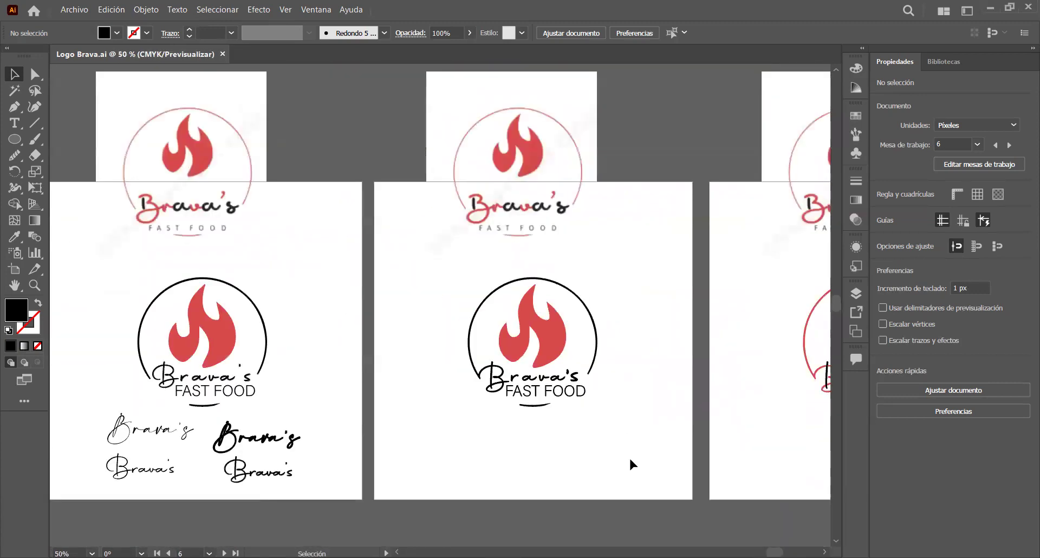
- Examine the red and black coloured version, focusing on the black stem of the B
{"action": "left_click_drag", "start_coordinate": [630, 464], "coordinate": [385, 476]}
{"action": "scroll", "coordinate": [537, 441], "scroll_direction": "up", "scroll_amount": 1}
{"action": "scroll", "coordinate": [489, 342], "scroll_direction": "up", "scroll_amount": 1}
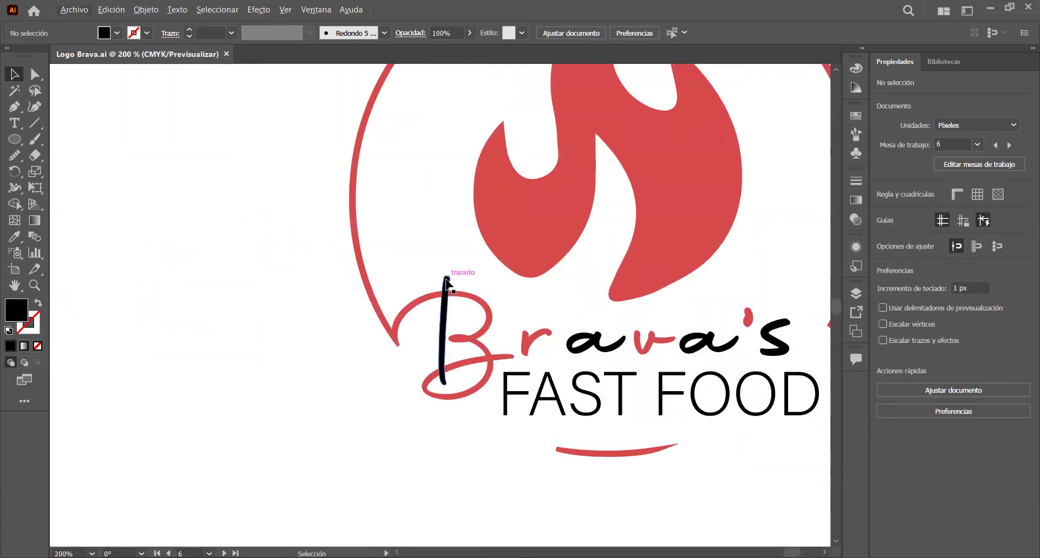
{"action": "scroll", "coordinate": [441, 304], "scroll_direction": "up", "scroll_amount": 1}
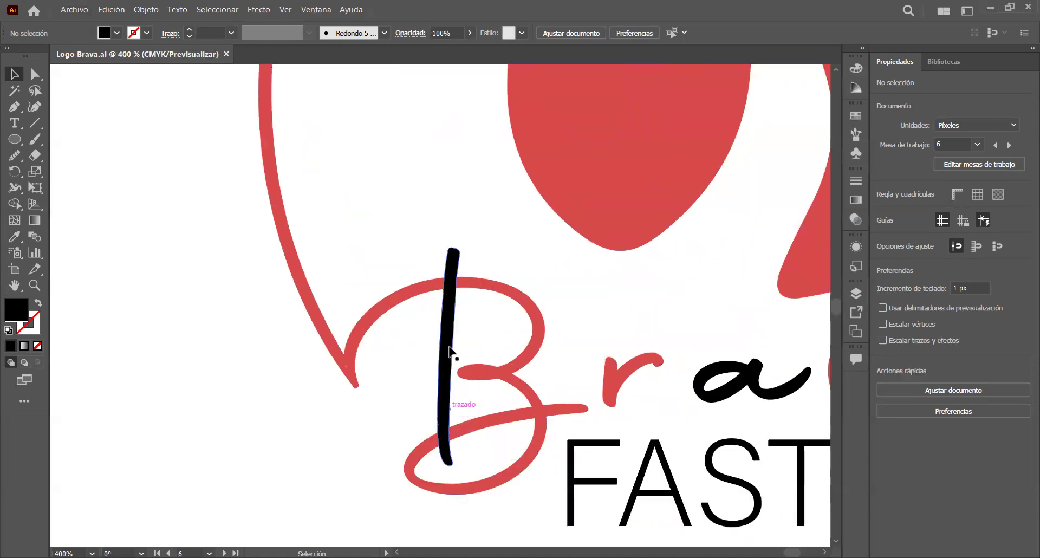
{"action": "scroll", "coordinate": [449, 447], "scroll_direction": "down", "scroll_amount": 2}
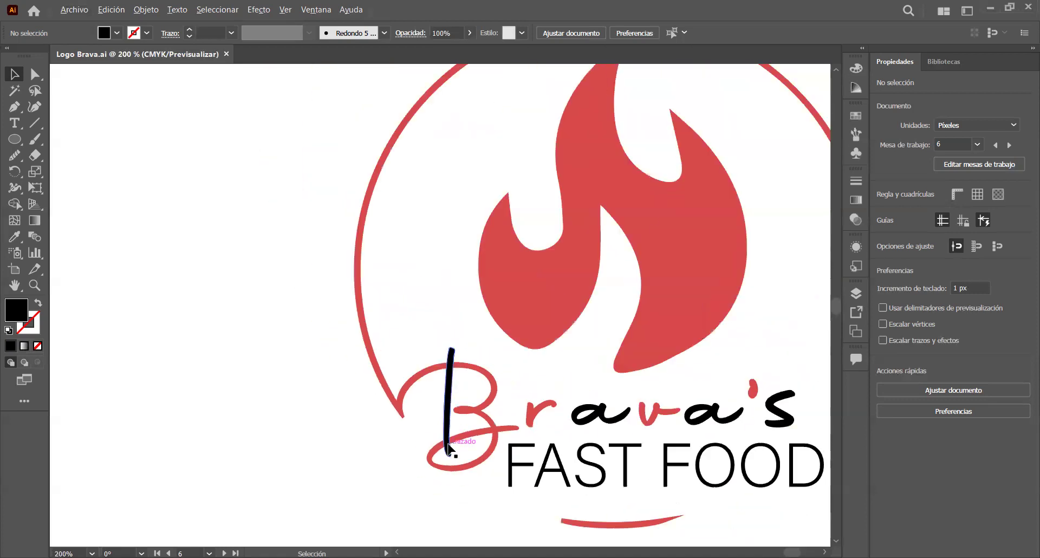
- Compare the coloured version's letters and circle with the reference logo above it
{"action": "scroll", "coordinate": [441, 368], "scroll_direction": "down", "scroll_amount": 1}
{"action": "scroll", "coordinate": [427, 249], "scroll_direction": "up", "scroll_amount": 3}
{"action": "scroll", "coordinate": [428, 250], "scroll_direction": "down", "scroll_amount": 2}
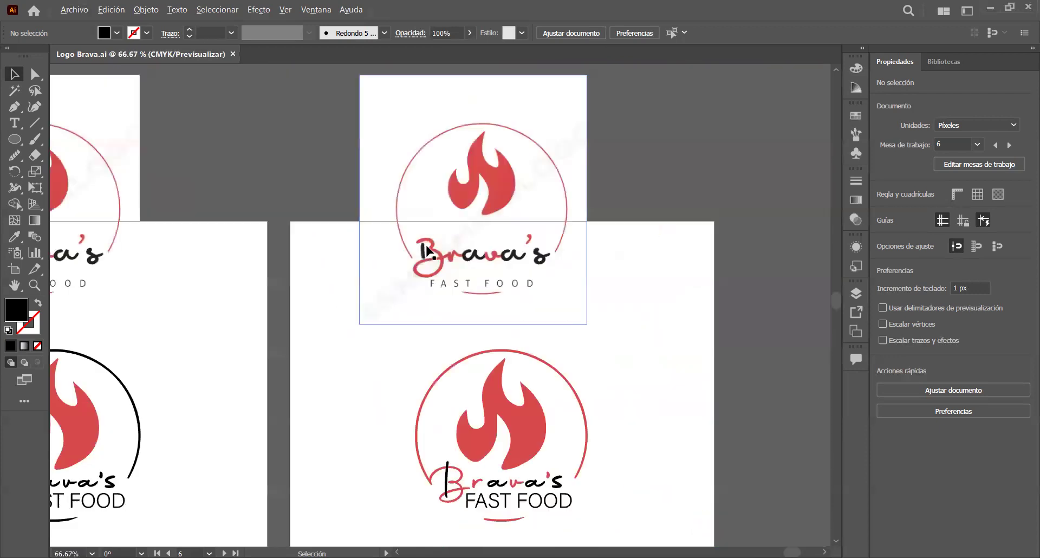
{"action": "scroll", "coordinate": [463, 476], "scroll_direction": "up", "scroll_amount": 2}
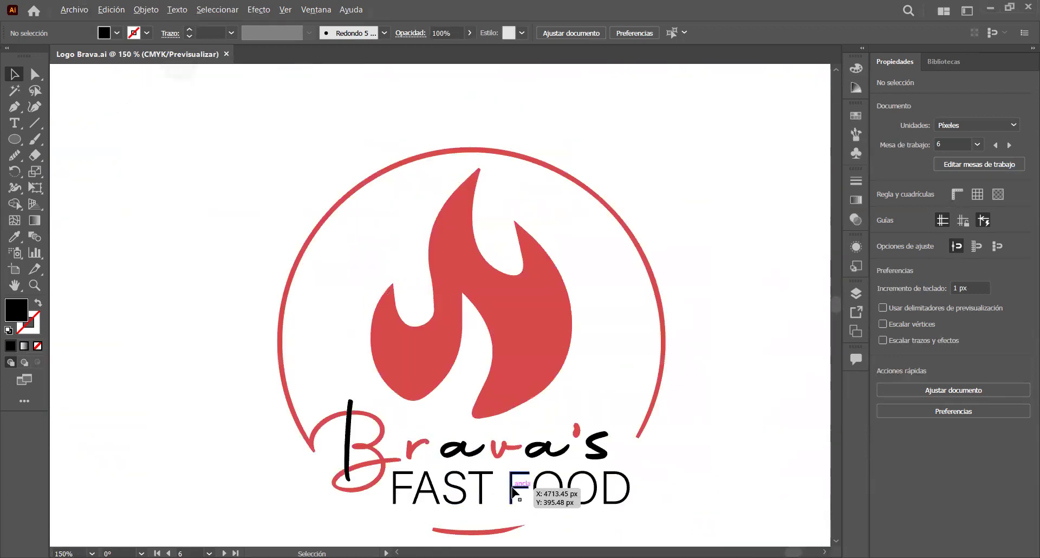
{"action": "scroll", "coordinate": [549, 481], "scroll_direction": "down", "scroll_amount": 2}
{"action": "scroll", "coordinate": [553, 484], "scroll_direction": "up", "scroll_amount": 3}
{"action": "scroll", "coordinate": [541, 488], "scroll_direction": "down", "scroll_amount": 2}
{"action": "scroll", "coordinate": [503, 482], "scroll_direction": "down", "scroll_amount": 2}
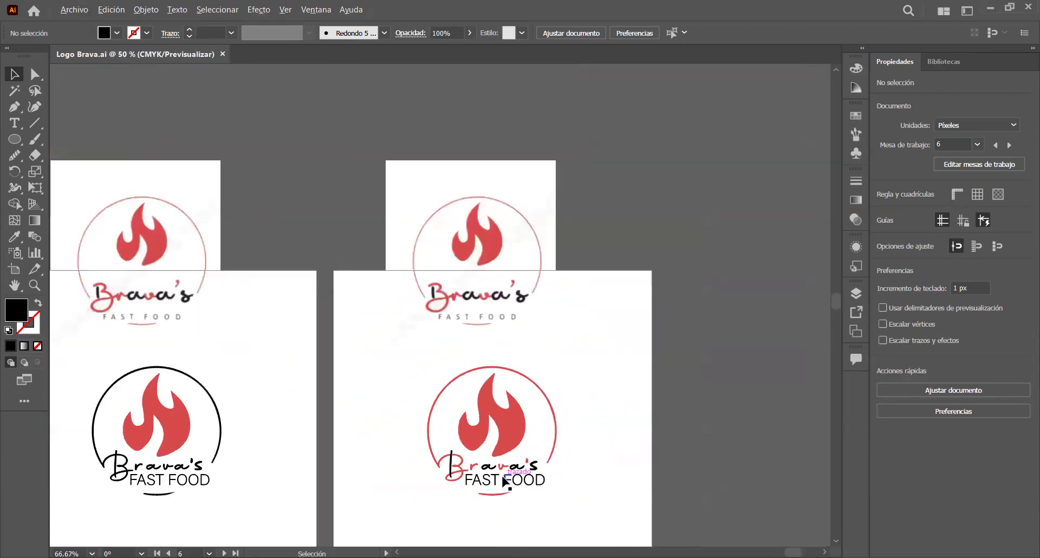
- Review the artboards again, from the small-flame FAST FOOD version through to the red and black coloured version
{"action": "left_click_drag", "start_coordinate": [232, 502], "coordinate": [639, 411]}
{"action": "left_click_drag", "start_coordinate": [227, 448], "coordinate": [513, 382]}
{"action": "scroll", "coordinate": [513, 382], "scroll_direction": "up", "scroll_amount": 2}
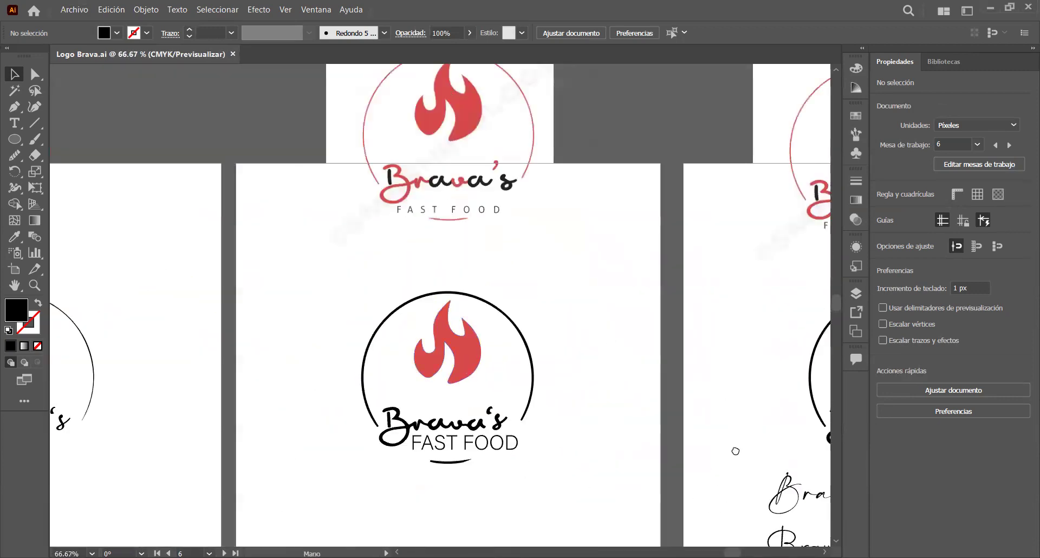
{"action": "scroll", "coordinate": [466, 368], "scroll_direction": "up", "scroll_amount": 3}
{"action": "scroll", "coordinate": [564, 363], "scroll_direction": "down", "scroll_amount": 3}
{"action": "left_click_drag", "start_coordinate": [670, 409], "coordinate": [440, 392]}
{"action": "left_click_drag", "start_coordinate": [509, 439], "coordinate": [287, 441]}
{"action": "left_click_drag", "start_coordinate": [808, 462], "coordinate": [492, 486]}
- Inspect the reference logo above the coloured version up close, and view both logos together
{"action": "scroll", "coordinate": [397, 220], "scroll_direction": "up", "scroll_amount": 2}
{"action": "scroll", "coordinate": [399, 221], "scroll_direction": "up", "scroll_amount": 1}
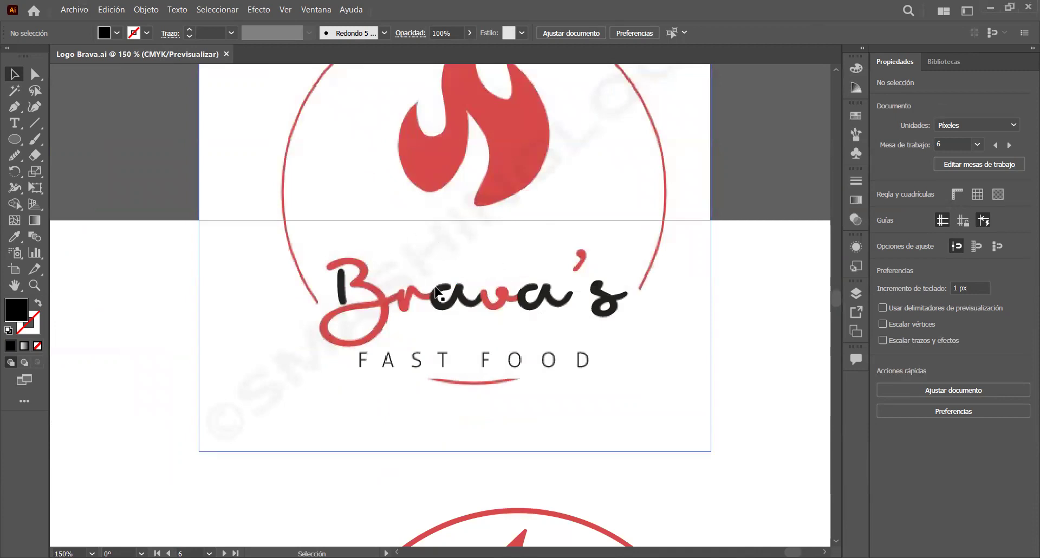
{"action": "scroll", "coordinate": [439, 292], "scroll_direction": "down", "scroll_amount": 2}
{"action": "scroll", "coordinate": [433, 268], "scroll_direction": "up", "scroll_amount": 2}
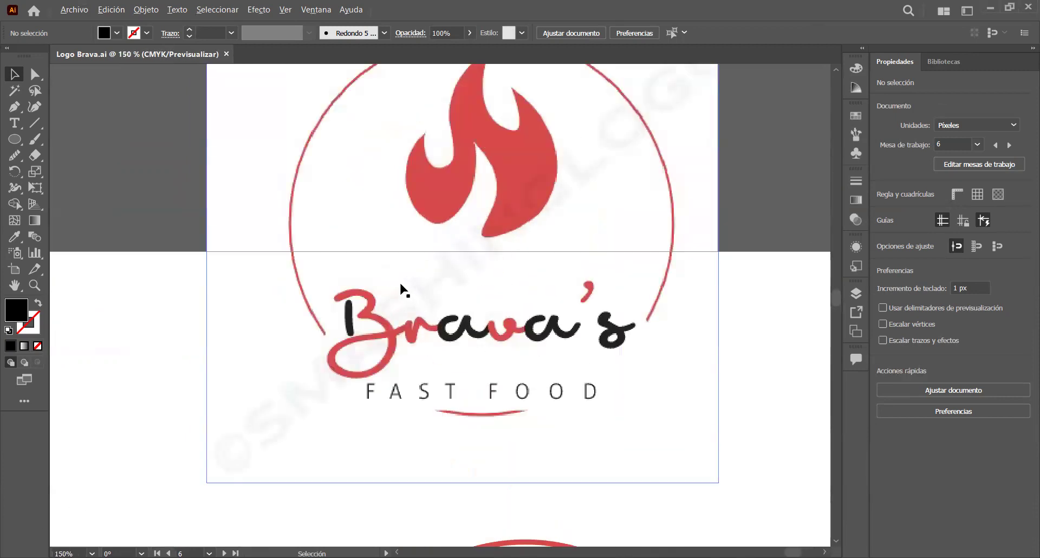
{"action": "scroll", "coordinate": [401, 288], "scroll_direction": "down", "scroll_amount": 1}
{"action": "scroll", "coordinate": [433, 380], "scroll_direction": "down", "scroll_amount": 1}
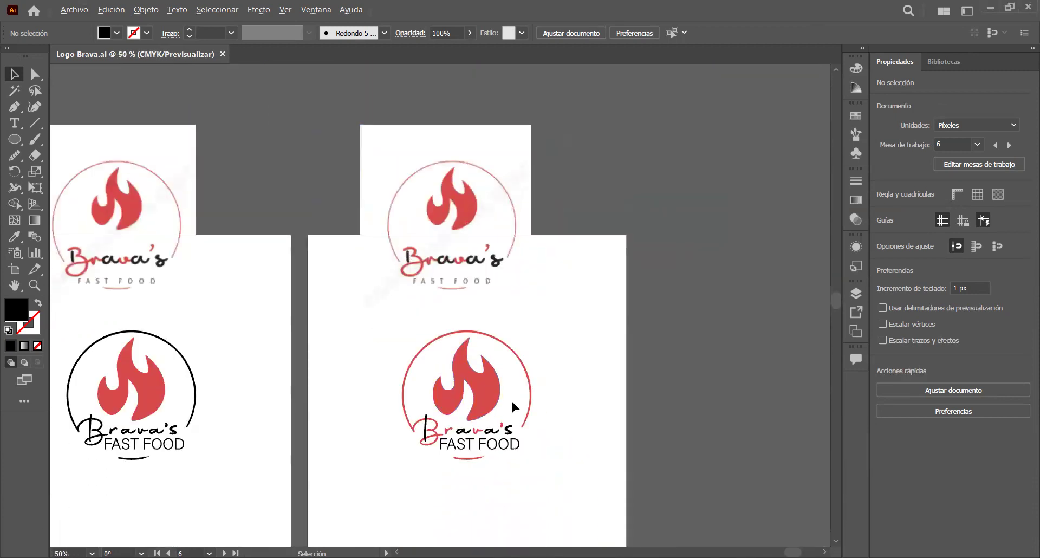
- Compare the red and black coloured logo with the reference logo above it, checking the lettering, circle and FAST FOOD text
{"action": "scroll", "coordinate": [514, 398], "scroll_direction": "up", "scroll_amount": 1}
{"action": "scroll", "coordinate": [461, 413], "scroll_direction": "down", "scroll_amount": 1}
{"action": "scroll", "coordinate": [459, 401], "scroll_direction": "up", "scroll_amount": 1}
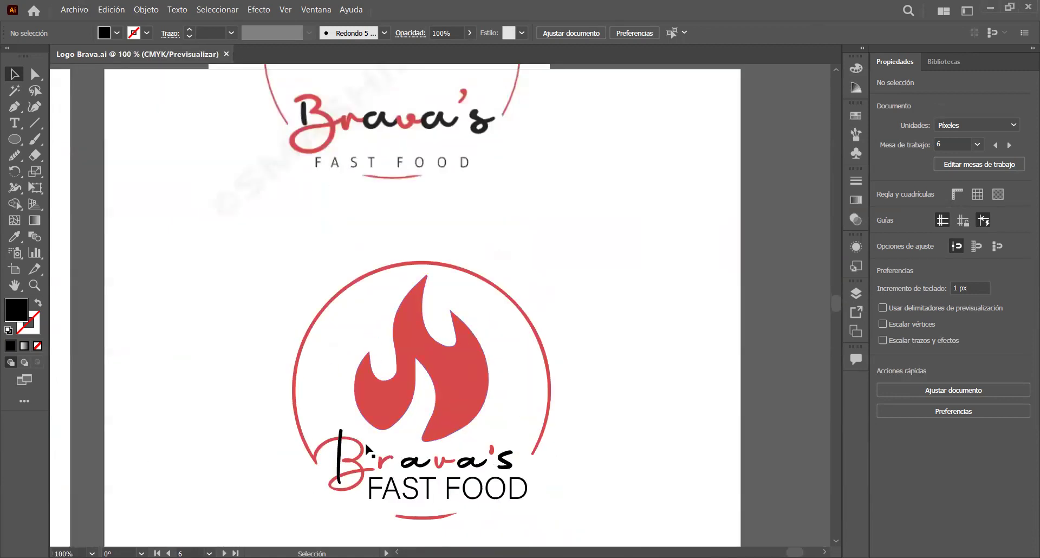
{"action": "scroll", "coordinate": [664, 461], "scroll_direction": "down", "scroll_amount": 1}
{"action": "scroll", "coordinate": [637, 465], "scroll_direction": "up", "scroll_amount": 1}
{"action": "left_click_drag", "start_coordinate": [613, 493], "coordinate": [660, 434]}
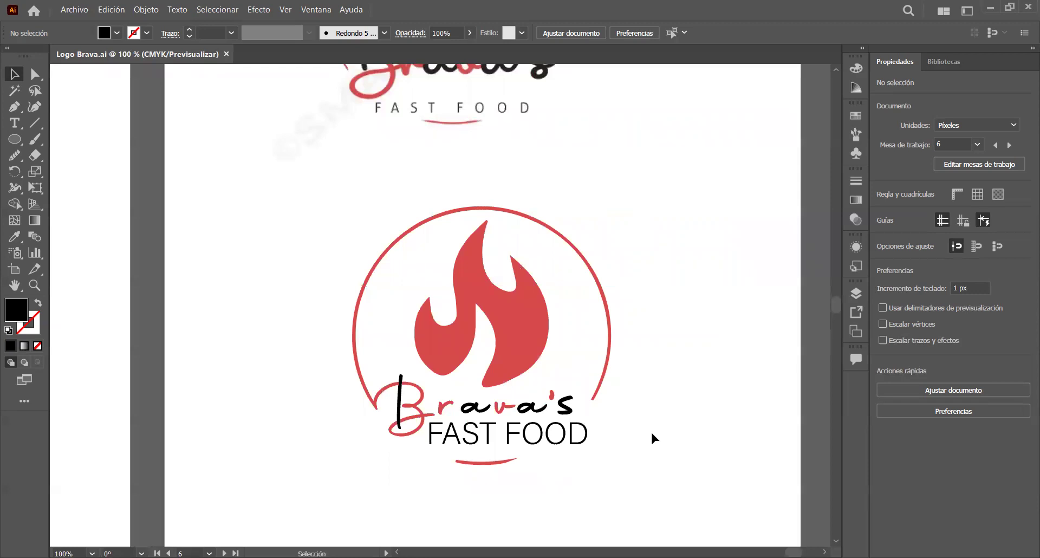
{"action": "scroll", "coordinate": [651, 430], "scroll_direction": "up", "scroll_amount": 3}
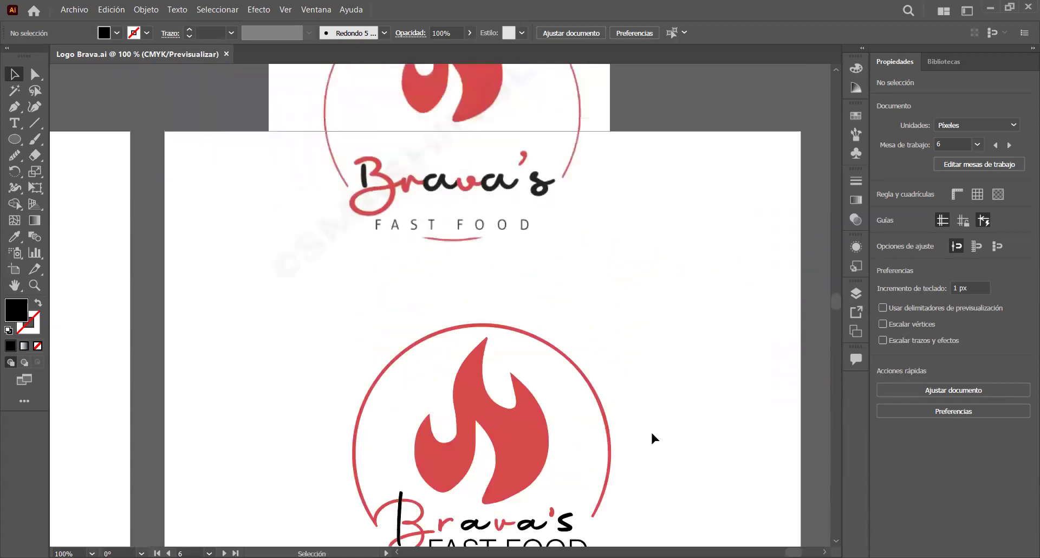
{"action": "scroll", "coordinate": [686, 423], "scroll_direction": "down", "scroll_amount": 1}
{"action": "scroll", "coordinate": [686, 423], "scroll_direction": "up", "scroll_amount": 1}
{"action": "scroll", "coordinate": [685, 424], "scroll_direction": "down", "scroll_amount": 2}
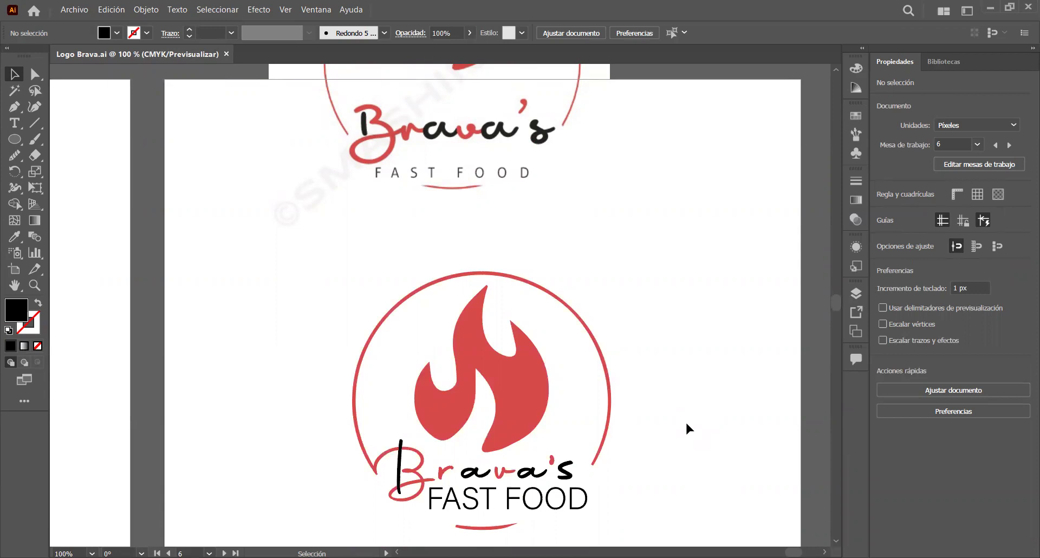
- Review the last artboards together, comparing the alternative lettering, the black version joined to the circle and the coloured version
{"action": "scroll", "coordinate": [685, 420], "scroll_direction": "down", "scroll_amount": 3}
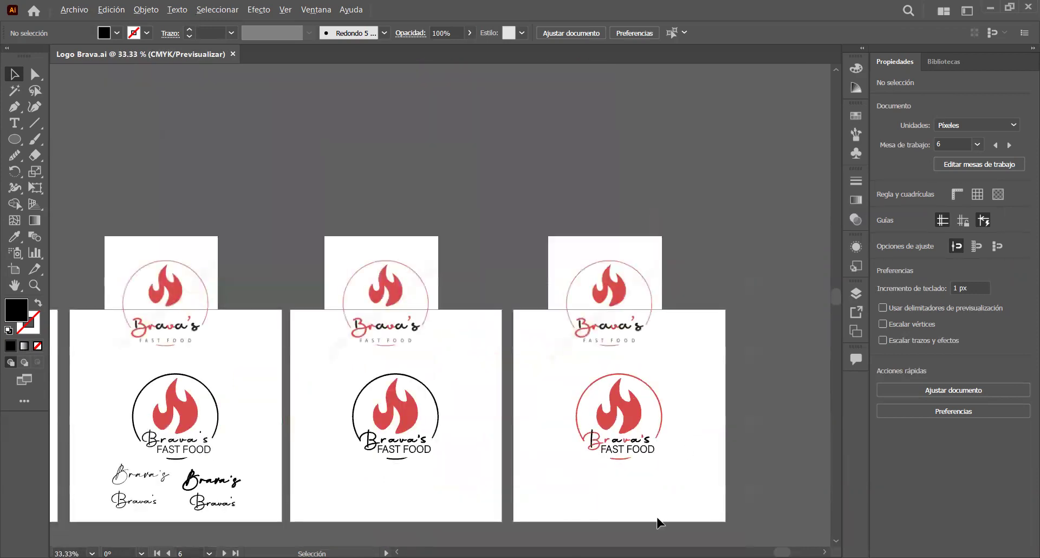
{"action": "scroll", "coordinate": [657, 520], "scroll_direction": "up", "scroll_amount": 3}
{"action": "scroll", "coordinate": [547, 431], "scroll_direction": "down", "scroll_amount": 2}
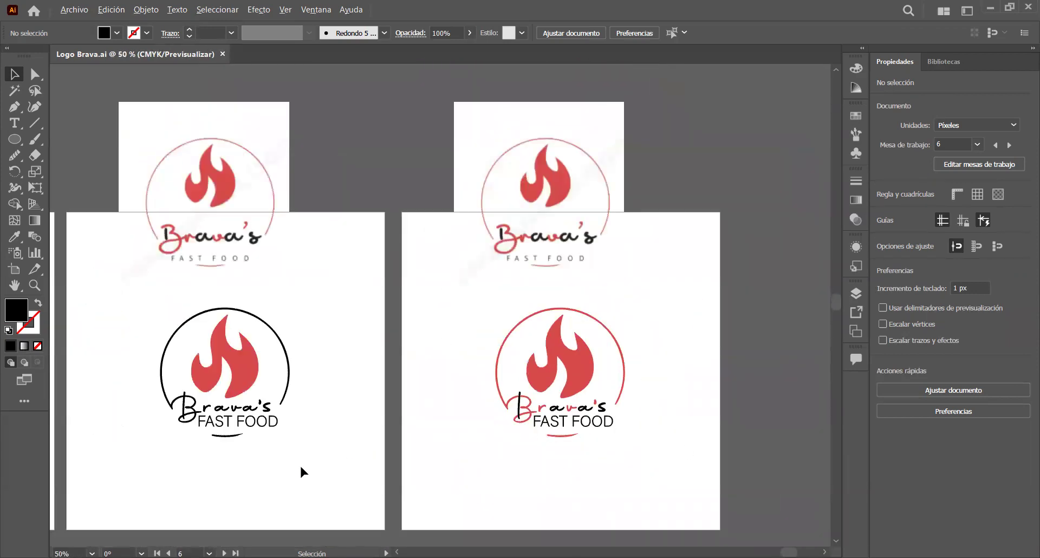
{"action": "scroll", "coordinate": [302, 471], "scroll_direction": "down", "scroll_amount": 2}
{"action": "scroll", "coordinate": [380, 463], "scroll_direction": "up", "scroll_amount": 1}
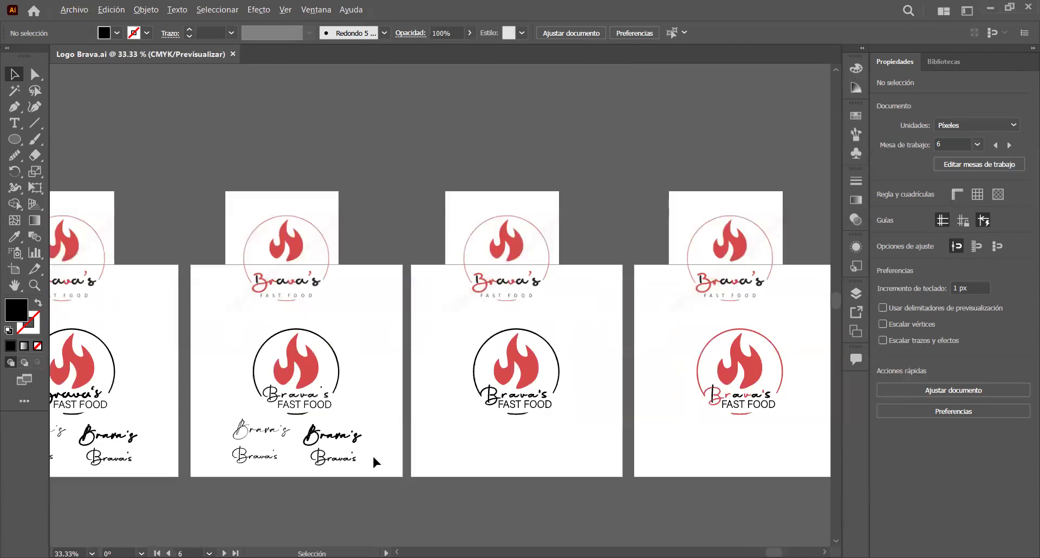
{"action": "scroll", "coordinate": [373, 456], "scroll_direction": "up", "scroll_amount": 1}
{"action": "key", "text": "space"}
{"action": "left_click_drag", "start_coordinate": [676, 450], "coordinate": [393, 450]}
{"action": "scroll", "coordinate": [712, 350], "scroll_direction": "up", "scroll_amount": 1}
{"action": "scroll", "coordinate": [714, 350], "scroll_direction": "down", "scroll_amount": 1}
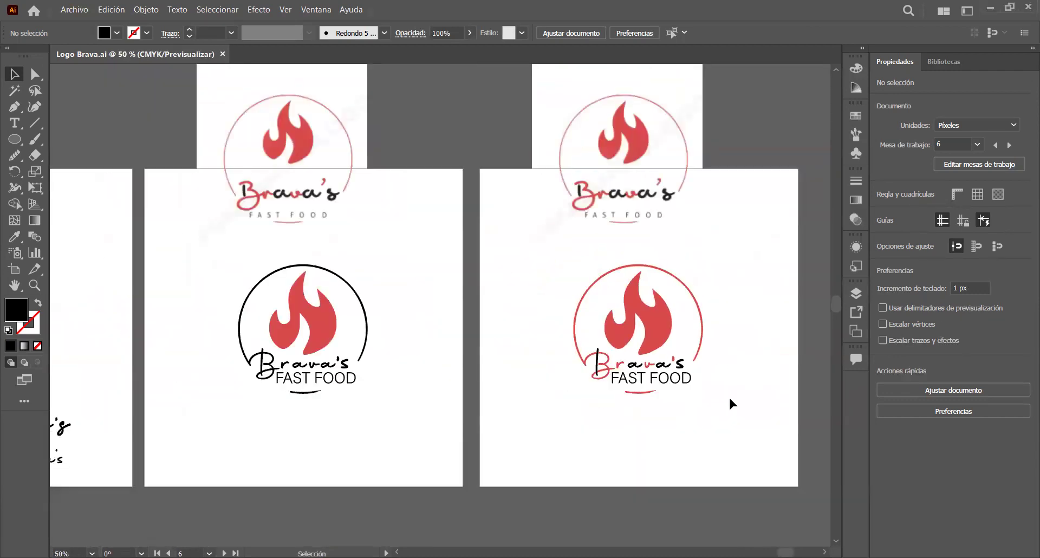
{"action": "scroll", "coordinate": [711, 361], "scroll_direction": "up", "scroll_amount": 1}
{"action": "scroll", "coordinate": [712, 362], "scroll_direction": "down", "scroll_amount": 2}
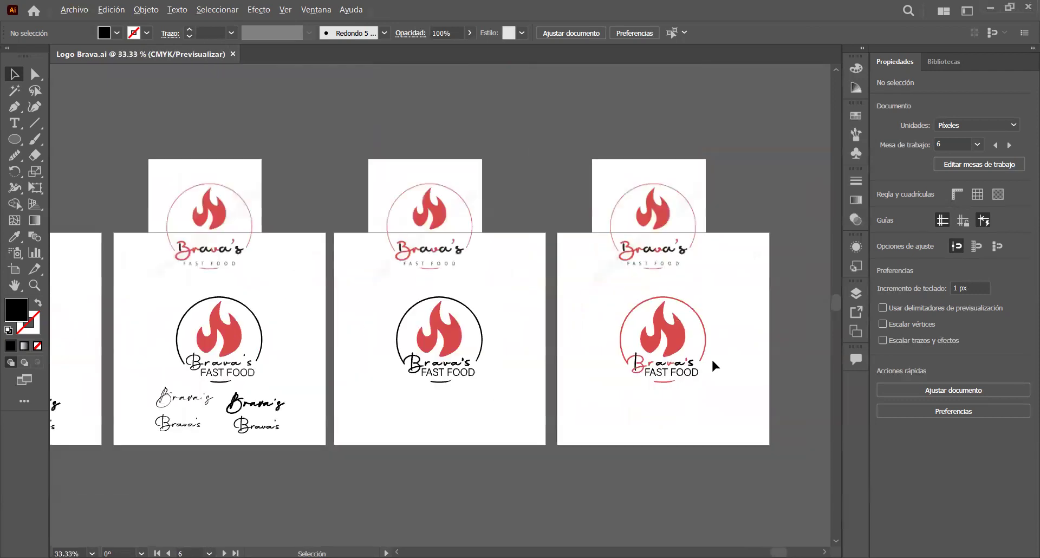
{"action": "scroll", "coordinate": [713, 366], "scroll_direction": "up", "scroll_amount": 1}
{"action": "scroll", "coordinate": [710, 358], "scroll_direction": "down", "scroll_amount": 2}
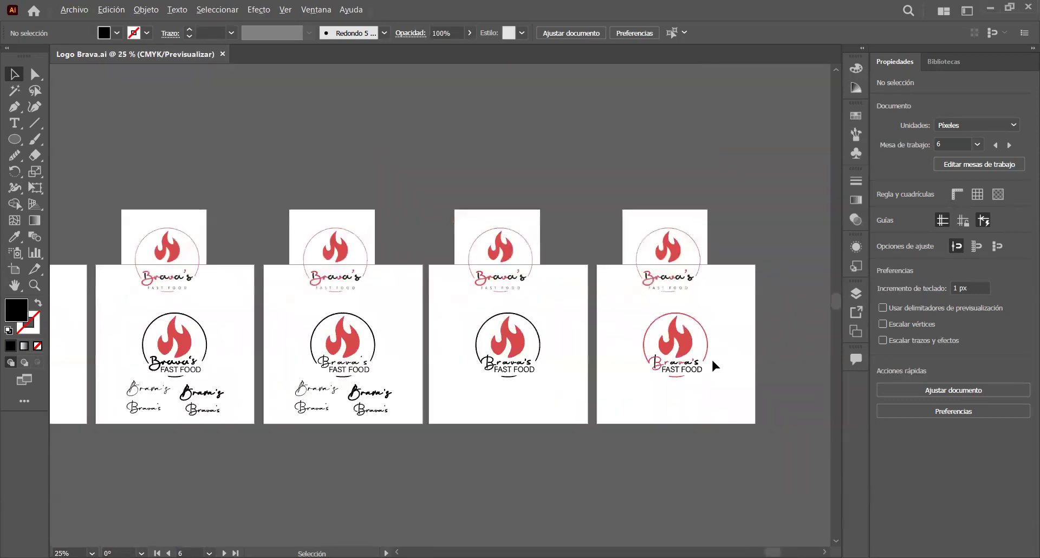
- Duplicate the coloured logo's artboard directly below the original and delete the reference image from the copy
{"action": "left_click", "coordinate": [15, 270]}
{"action": "left_click_drag", "start_coordinate": [609, 301], "coordinate": [610, 461]}
{"action": "key", "text": "Escape"}
{"action": "left_click", "coordinate": [667, 425]}
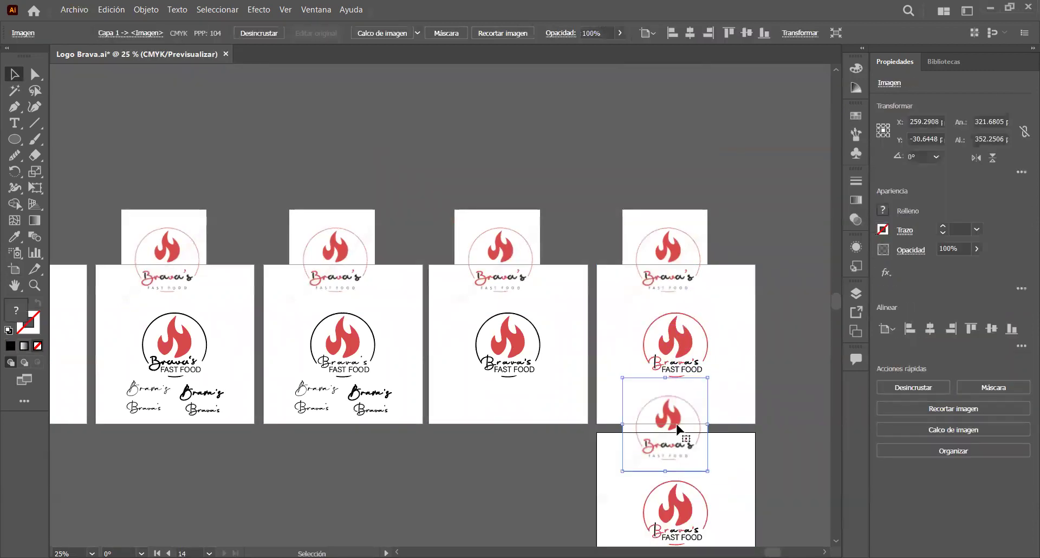
{"action": "key", "text": "Delete"}
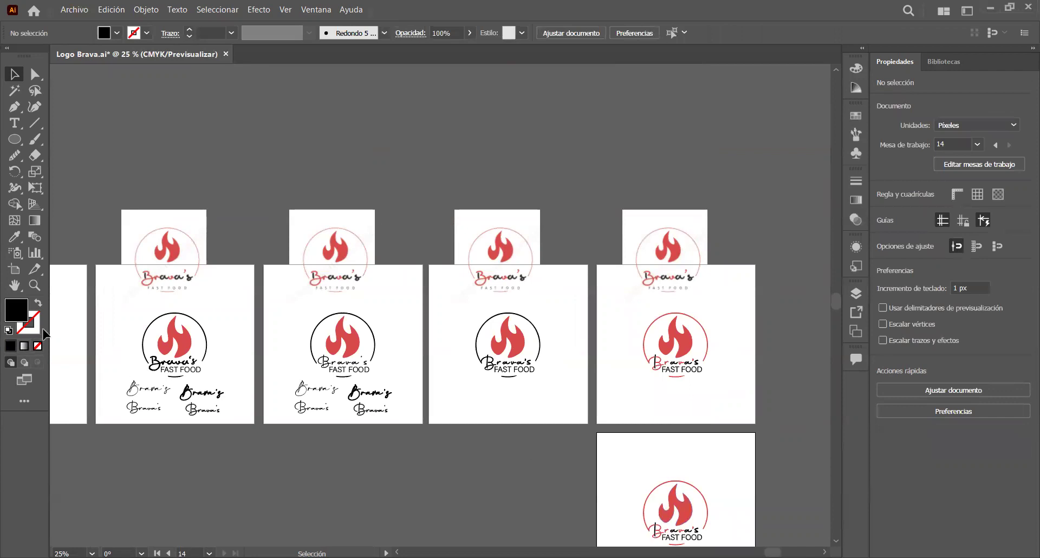
- Look back through the earlier artboards, from the thick-lettered FAST FOOD versions to the first black traced logo
{"action": "scroll", "coordinate": [128, 367], "scroll_direction": "up", "scroll_amount": 6}
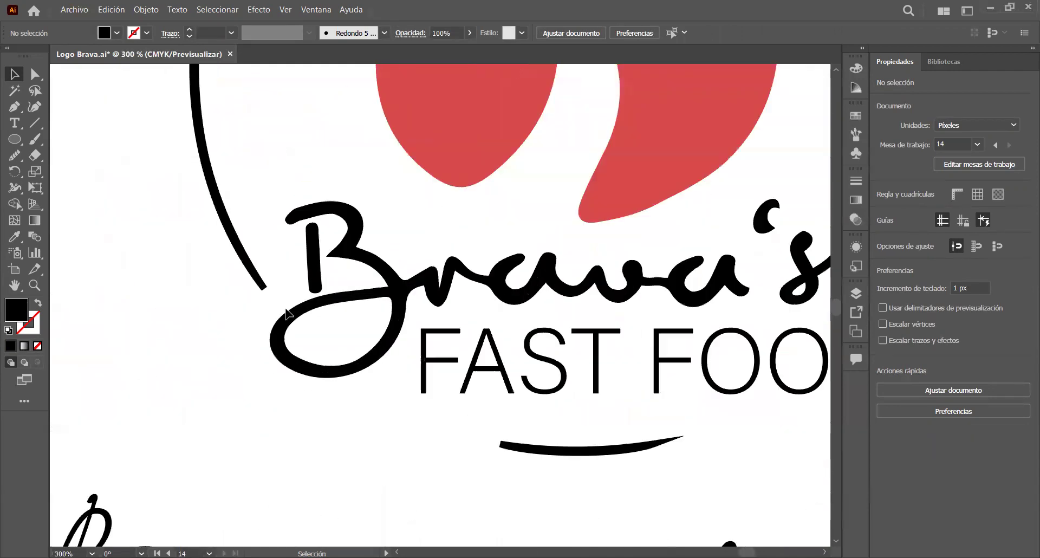
{"action": "scroll", "coordinate": [361, 287], "scroll_direction": "down", "scroll_amount": 6}
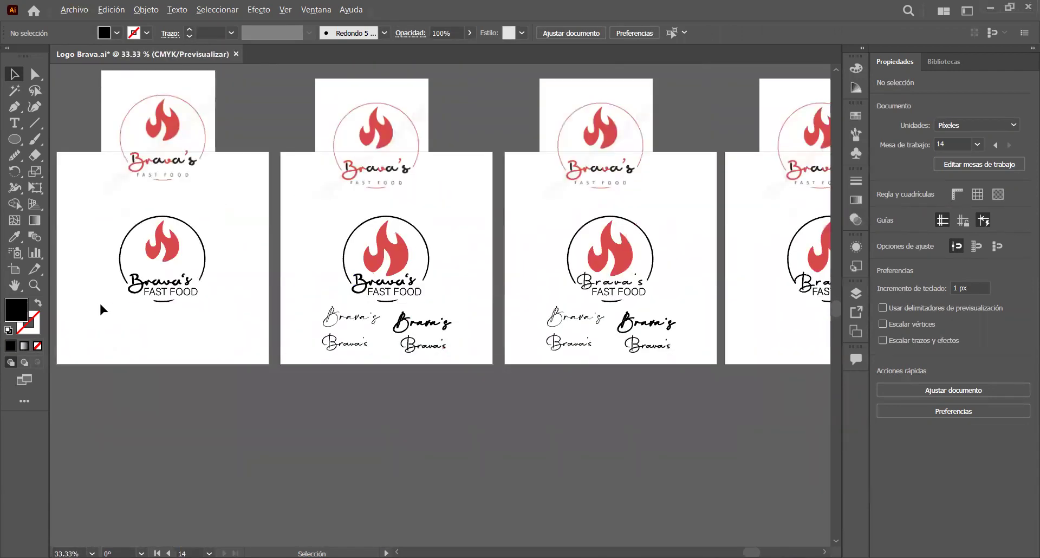
{"action": "scroll", "coordinate": [303, 256], "scroll_direction": "up", "scroll_amount": 5}
{"action": "scroll", "coordinate": [315, 272], "scroll_direction": "down", "scroll_amount": 2}
{"action": "left_click_drag", "start_coordinate": [186, 376], "coordinate": [396, 392]}
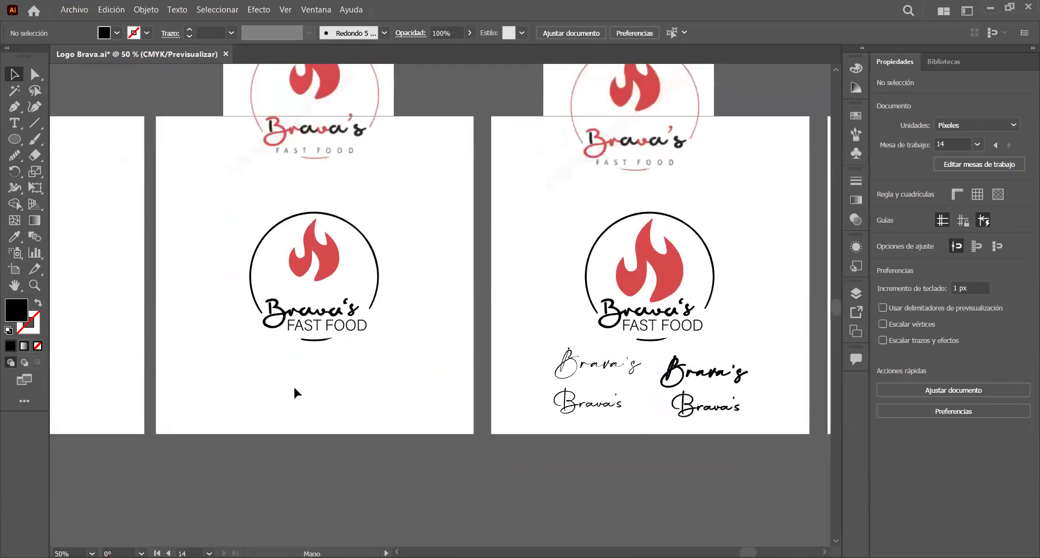
{"action": "scroll", "coordinate": [294, 385], "scroll_direction": "down", "scroll_amount": 2}
{"action": "left_click_drag", "start_coordinate": [209, 400], "coordinate": [433, 424]}
{"action": "scroll", "coordinate": [140, 409], "scroll_direction": "up", "scroll_amount": 1}
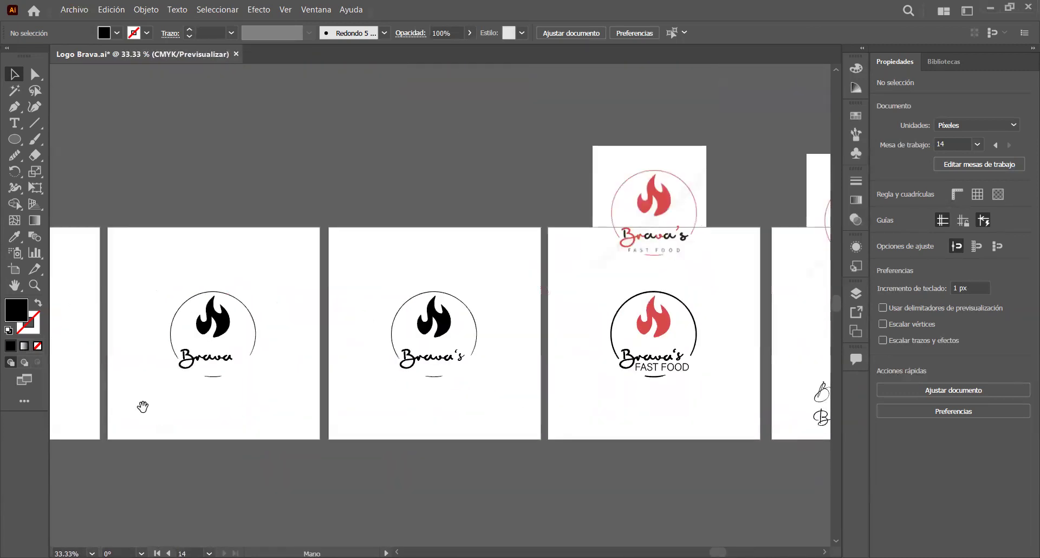
{"action": "left_click_drag", "start_coordinate": [155, 407], "coordinate": [346, 434]}
{"action": "left_click_drag", "start_coordinate": [207, 432], "coordinate": [296, 440]}
{"action": "scroll", "coordinate": [296, 440], "scroll_direction": "left", "scroll_amount": 10}
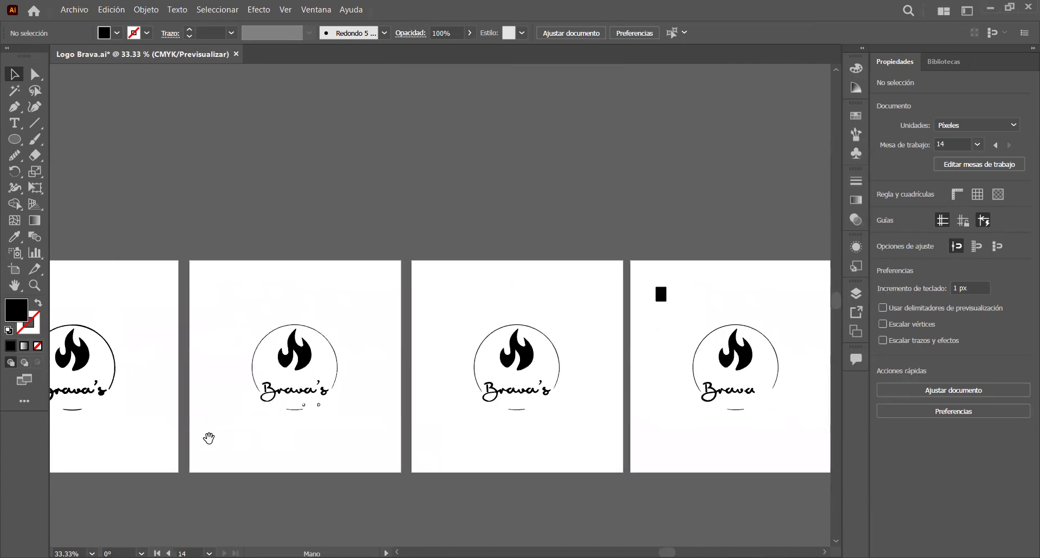
{"action": "scroll", "coordinate": [348, 433], "scroll_direction": "up", "scroll_amount": 1}
{"action": "scroll", "coordinate": [318, 495], "scroll_direction": "left", "scroll_amount": 2}
{"action": "scroll", "coordinate": [351, 477], "scroll_direction": "up", "scroll_amount": 5}
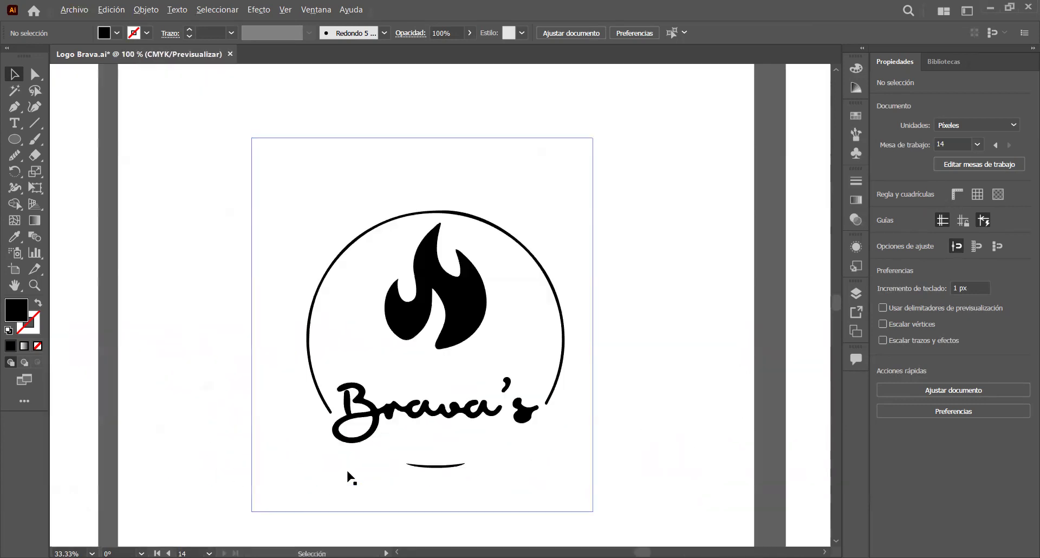
- Survey the whole row of artboards from the black traced versions to the duplicated coloured artboard
{"action": "scroll", "coordinate": [410, 454], "scroll_direction": "down", "scroll_amount": 2}
{"action": "scroll", "coordinate": [409, 450], "scroll_direction": "down", "scroll_amount": 2}
{"action": "left_click_drag", "start_coordinate": [673, 470], "coordinate": [217, 375]}
{"action": "scroll", "coordinate": [280, 319], "scroll_direction": "up", "scroll_amount": 4}
{"action": "scroll", "coordinate": [280, 320], "scroll_direction": "down", "scroll_amount": 6}
{"action": "scroll", "coordinate": [548, 394], "scroll_direction": "down", "scroll_amount": 2}
{"action": "scroll", "coordinate": [265, 497], "scroll_direction": "right", "scroll_amount": 4}
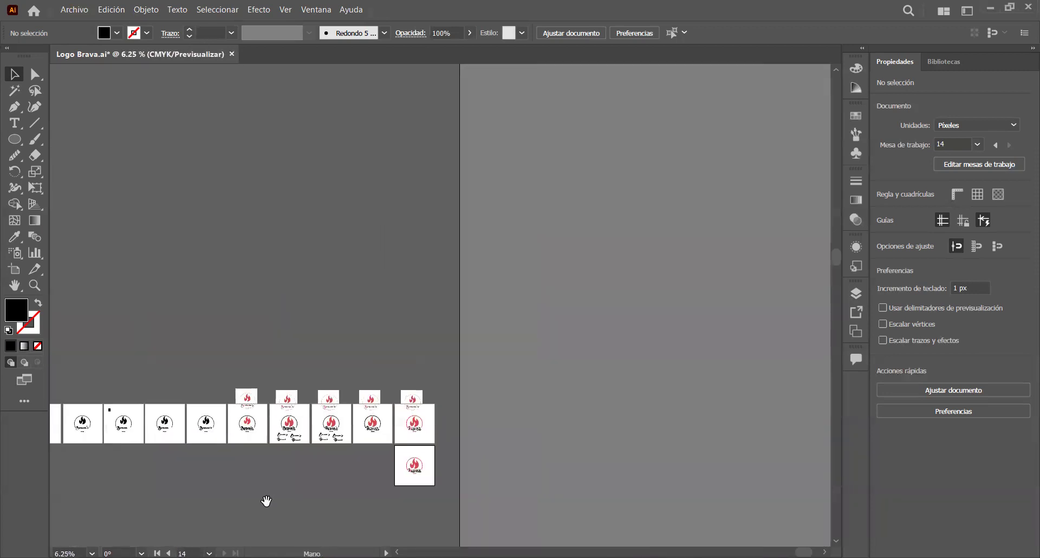
{"action": "scroll", "coordinate": [324, 436], "scroll_direction": "up", "scroll_amount": 4}
{"action": "scroll", "coordinate": [481, 474], "scroll_direction": "right", "scroll_amount": 1}
{"action": "scroll", "coordinate": [249, 460], "scroll_direction": "down", "scroll_amount": 3}
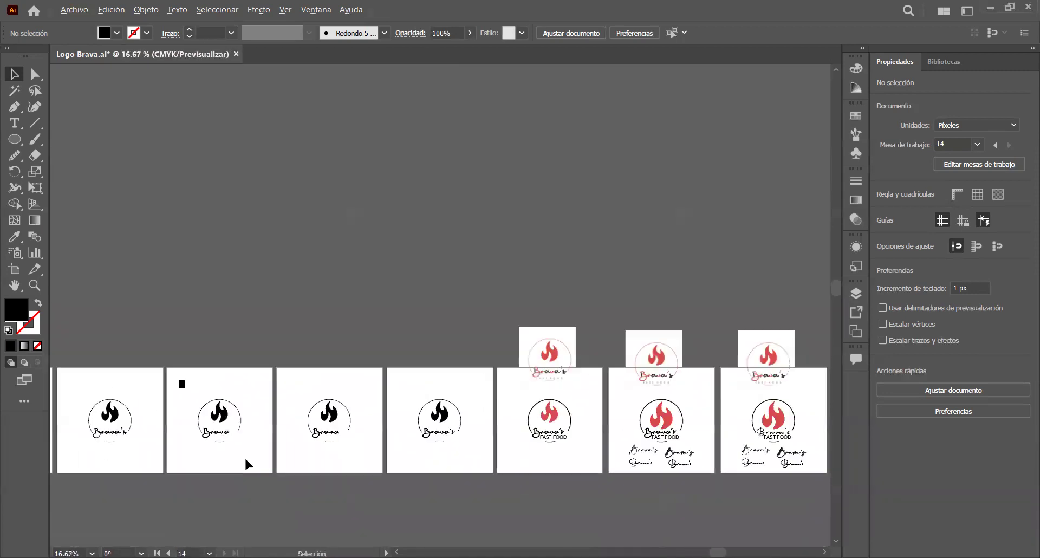
{"action": "scroll", "coordinate": [305, 458], "scroll_direction": "down", "scroll_amount": 1}
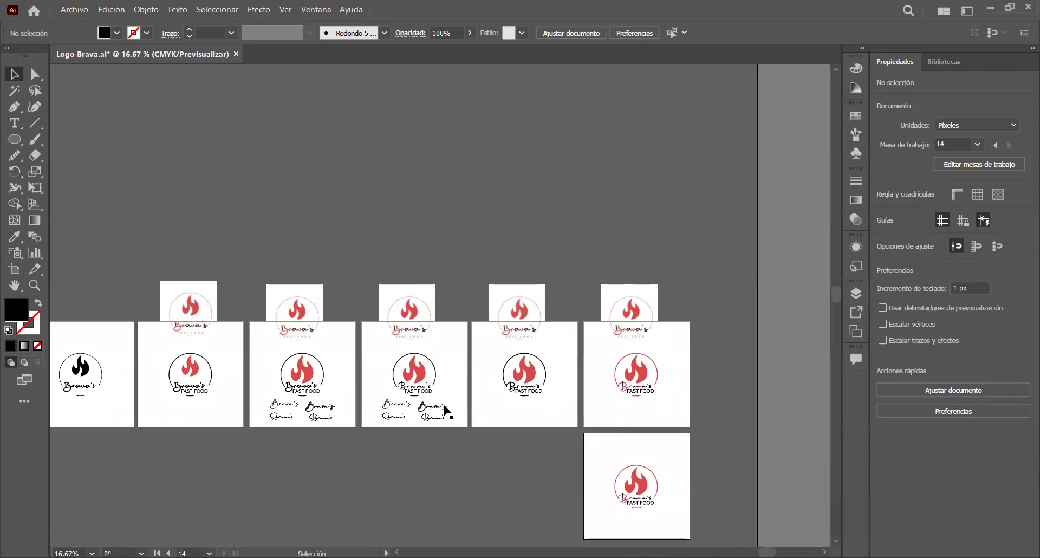
- Copy the thick black Brava lettering group from the first large-flame FAST FOOD artboard
{"action": "scroll", "coordinate": [311, 379], "scroll_direction": "up", "scroll_amount": 5}
{"action": "scroll", "coordinate": [313, 350], "scroll_direction": "up", "scroll_amount": 3}
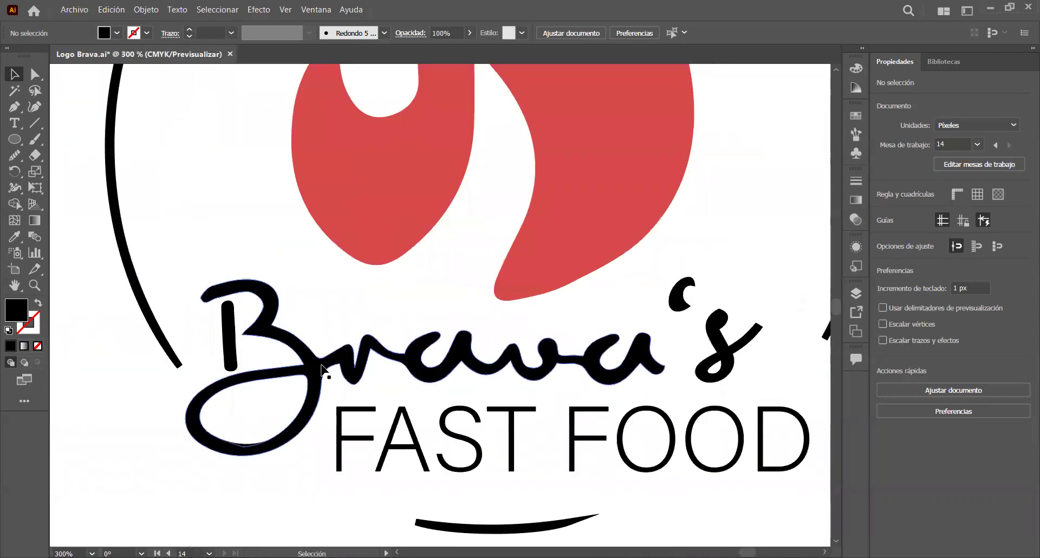
{"action": "left_click", "coordinate": [339, 387]}
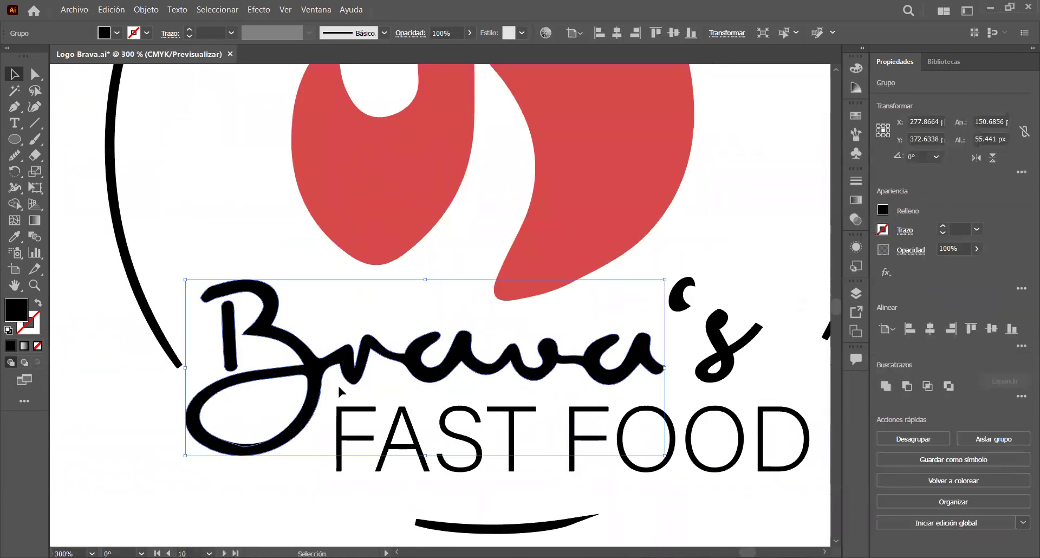
{"action": "left_click_drag", "start_coordinate": [365, 350], "coordinate": [661, 371]}
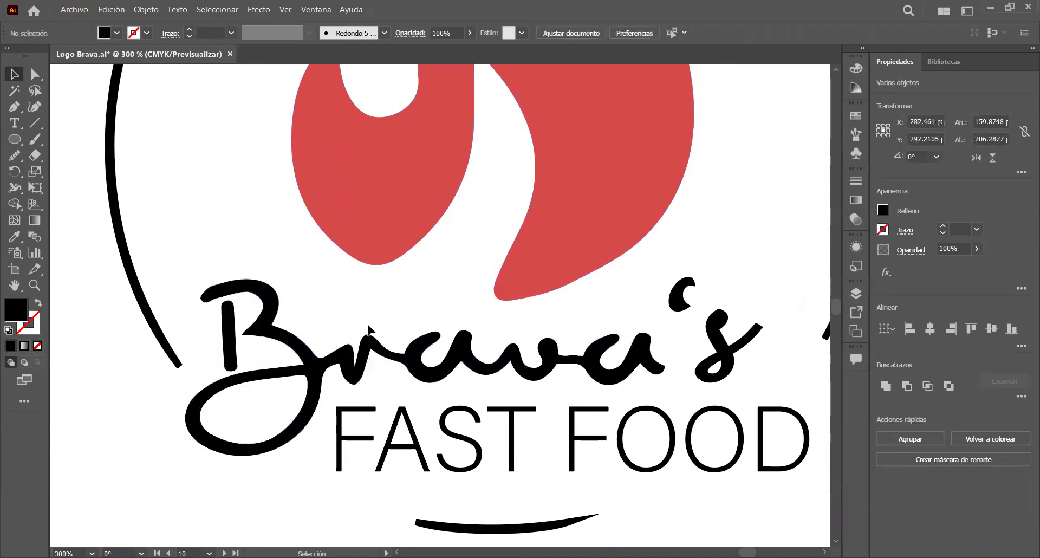
{"action": "left_click", "coordinate": [414, 382]}
{"action": "key", "text": "a"}
{"action": "left_click", "coordinate": [369, 312]}
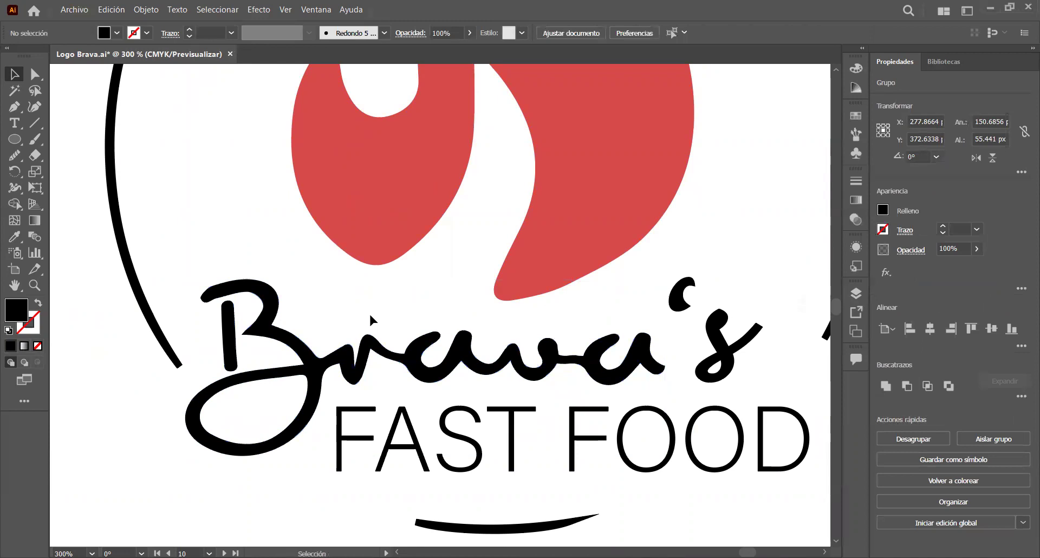
- Paste the thick Brava lettering onto the duplicated artboard and place it in the empty area below the coloured logo
{"action": "scroll", "coordinate": [368, 312], "scroll_direction": "down", "scroll_amount": 9}
{"action": "left_click_drag", "start_coordinate": [724, 453], "coordinate": [608, 468]}
{"action": "scroll", "coordinate": [600, 446], "scroll_direction": "up", "scroll_amount": 6}
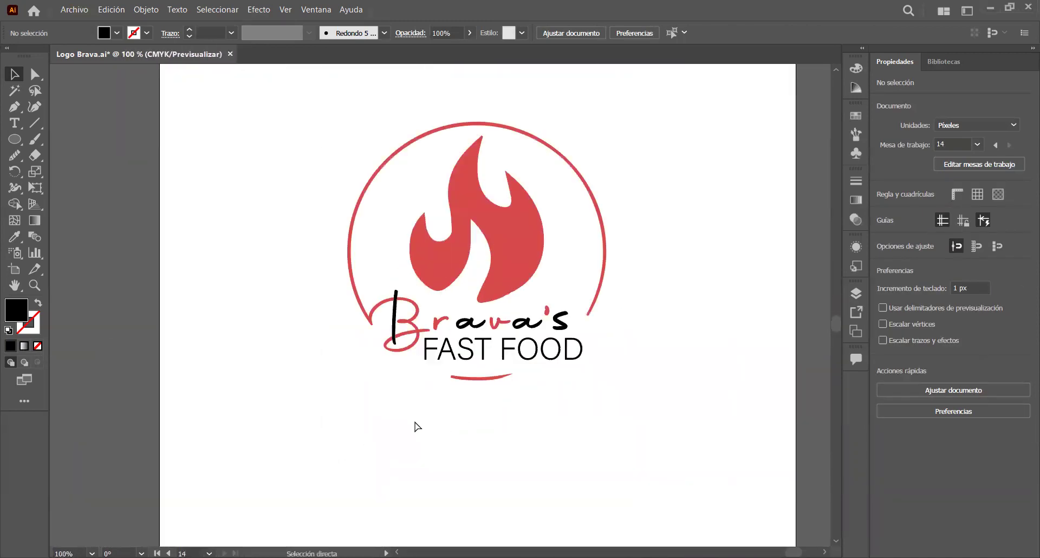
{"action": "key", "text": "ctrl+v"}
{"action": "scroll", "coordinate": [414, 422], "scroll_direction": "up", "scroll_amount": 1}
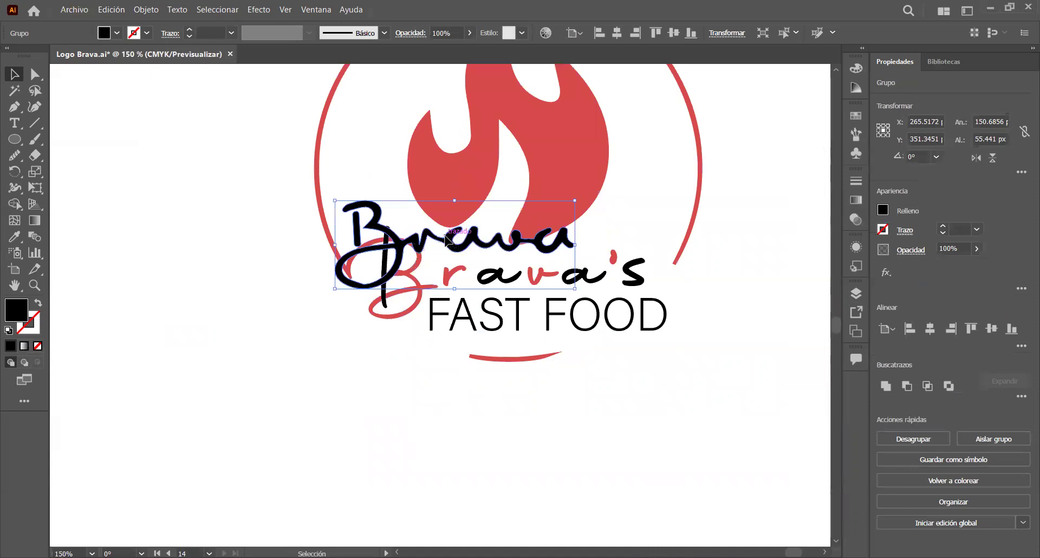
{"action": "left_click_drag", "start_coordinate": [410, 273], "coordinate": [371, 450]}
- Draw a closed Pen shape over the join between the B and the r, curving its inner side along the B's outer edge
{"action": "scroll", "coordinate": [369, 453], "scroll_direction": "up", "scroll_amount": 2}
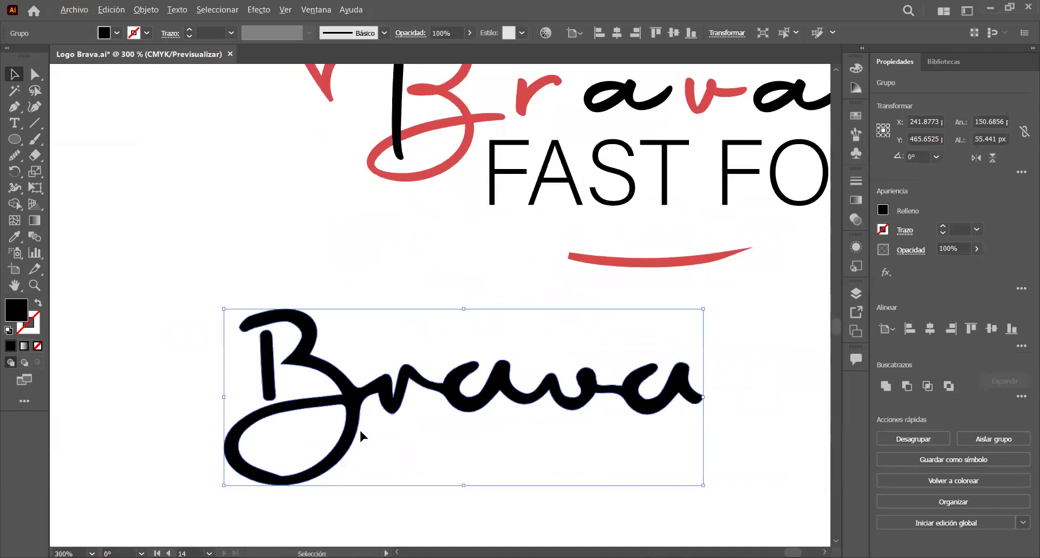
{"action": "scroll", "coordinate": [359, 427], "scroll_direction": "up", "scroll_amount": 1}
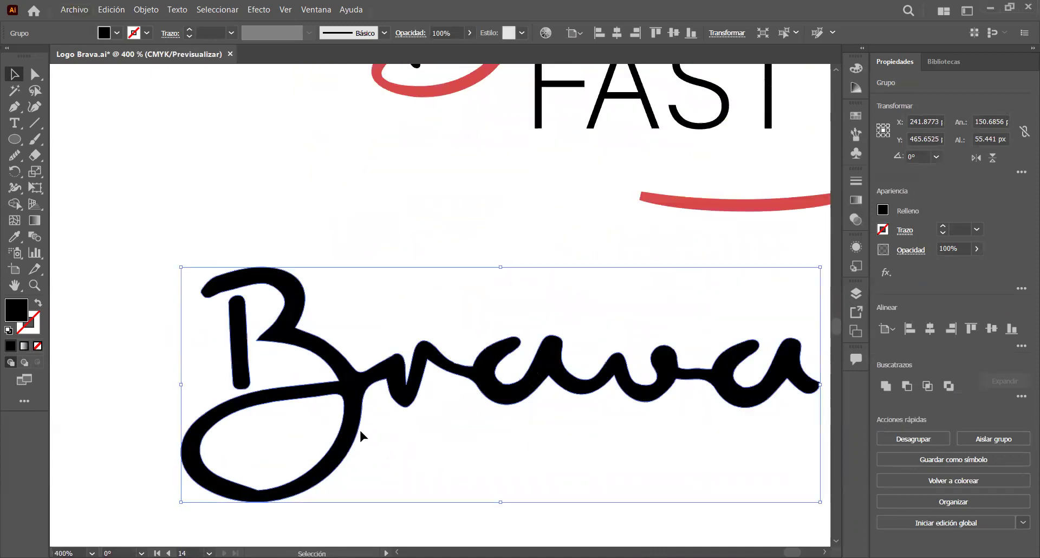
{"action": "left_click", "coordinate": [65, 209]}
{"action": "left_click", "coordinate": [15, 106]}
{"action": "scroll", "coordinate": [371, 404], "scroll_direction": "up", "scroll_amount": 3}
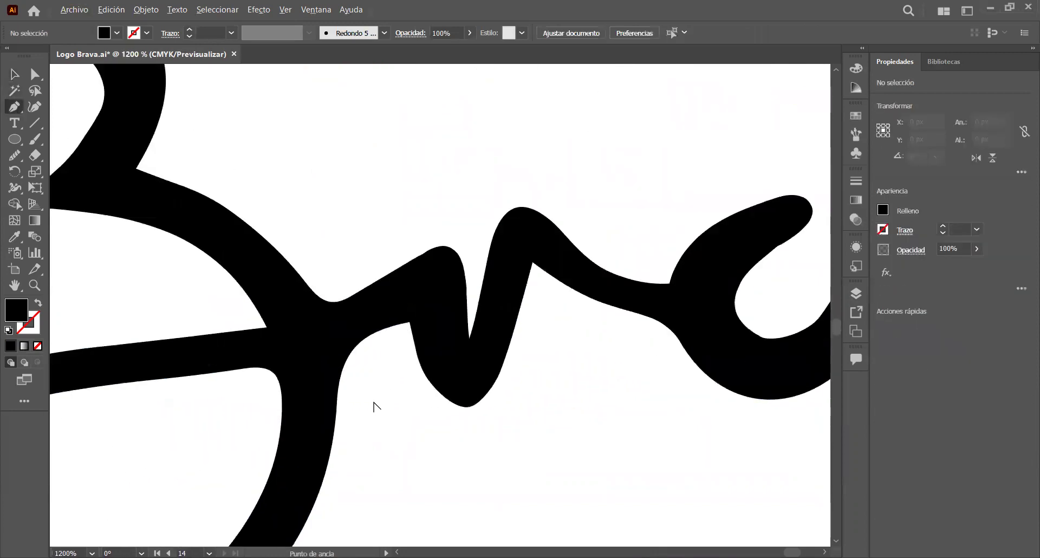
{"action": "left_click", "coordinate": [309, 286]}
{"action": "left_click_drag", "start_coordinate": [336, 423], "coordinate": [328, 497]}
{"action": "left_click", "coordinate": [336, 423]}
{"action": "left_click", "coordinate": [379, 431]}
{"action": "left_click", "coordinate": [372, 243]}
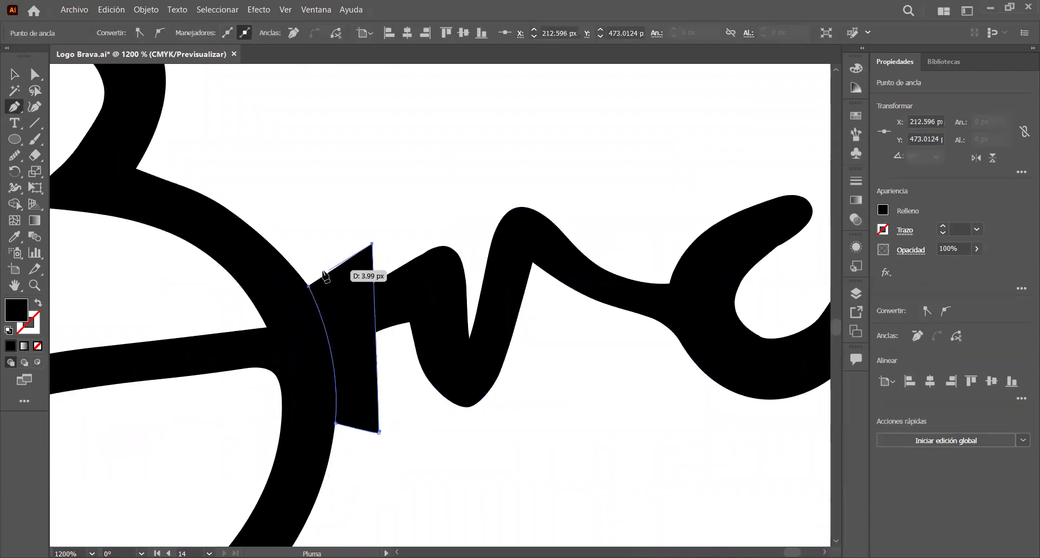
{"action": "left_click", "coordinate": [308, 286]}
- Use Shape Builder on the lettering and the cutting shape to remove the connected letters after the B, keeping only the B
{"action": "key", "text": "v"}
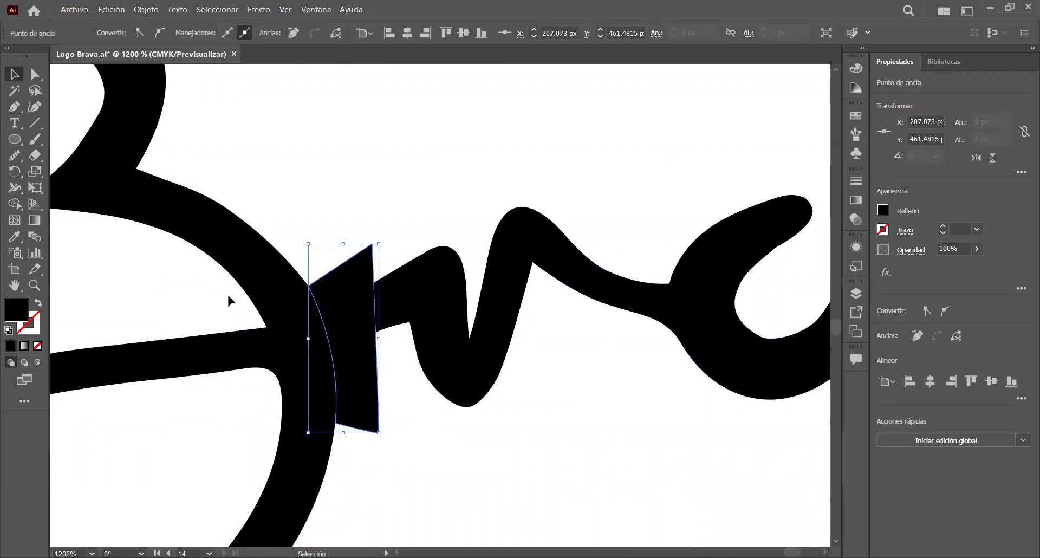
{"action": "key", "text": "ctrl+a"}
{"action": "left_click", "coordinate": [15, 204]}
{"action": "mouse_move", "coordinate": [358, 262]}
{"action": "left_mouse_down"}
{"action": "mouse_move", "coordinate": [367, 359]}
{"action": "mouse_move", "coordinate": [413, 394]}
{"action": "mouse_move", "coordinate": [510, 332]}
{"action": "left_mouse_up"}
{"action": "scroll", "coordinate": [510, 338], "scroll_direction": "down", "scroll_amount": 6}
{"action": "key", "text": "v"}
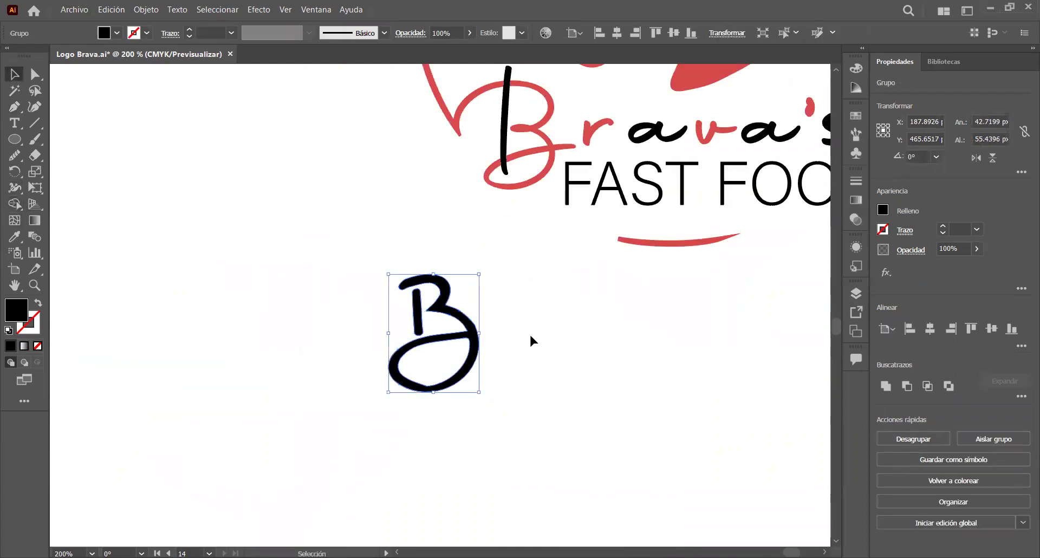
- Draw a closed Pen shape over the pointed notch inside the bottom of the B's lower loop, giving its lower edge a smooth curve
{"action": "left_click", "coordinate": [526, 334]}
{"action": "scroll", "coordinate": [525, 335], "scroll_direction": "up", "scroll_amount": 4}
{"action": "left_click_drag", "start_coordinate": [235, 472], "coordinate": [387, 455]}
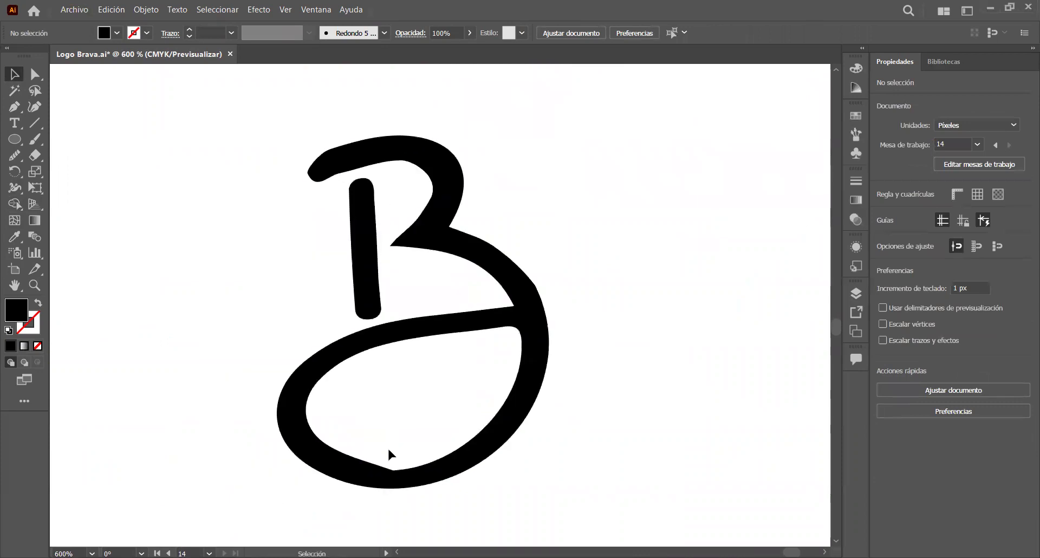
{"action": "scroll", "coordinate": [400, 476], "scroll_direction": "up", "scroll_amount": 4}
{"action": "scroll", "coordinate": [403, 479], "scroll_direction": "down", "scroll_amount": 4}
{"action": "scroll", "coordinate": [373, 480], "scroll_direction": "up", "scroll_amount": 2}
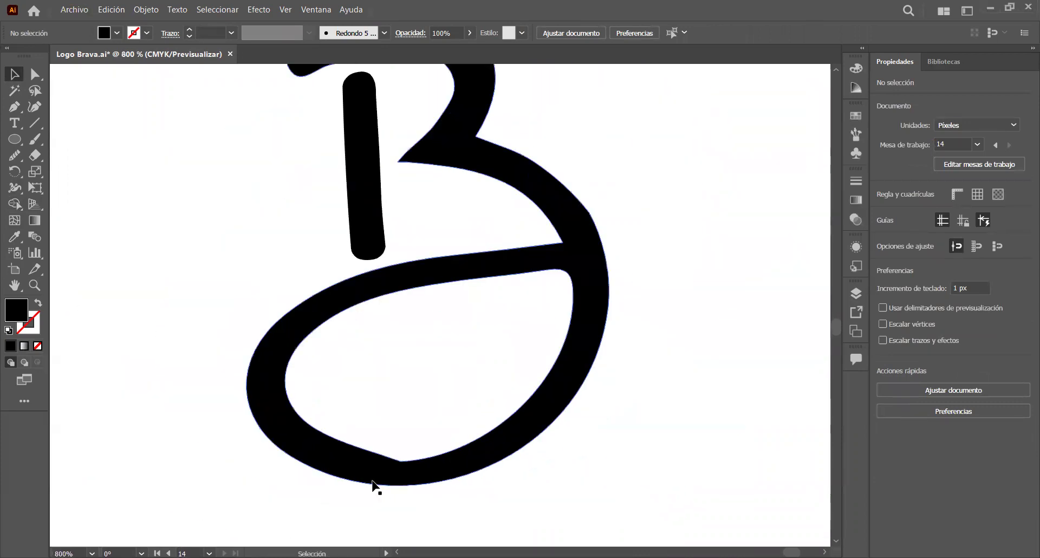
{"action": "left_click", "coordinate": [15, 107]}
{"action": "left_click", "coordinate": [452, 451]}
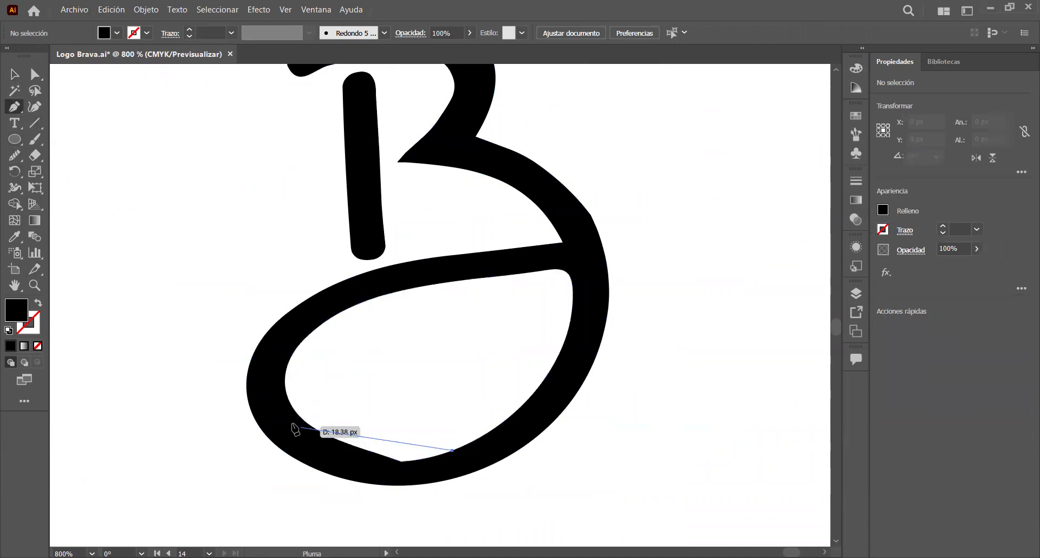
{"action": "left_click_drag", "start_coordinate": [299, 416], "coordinate": [202, 337]}
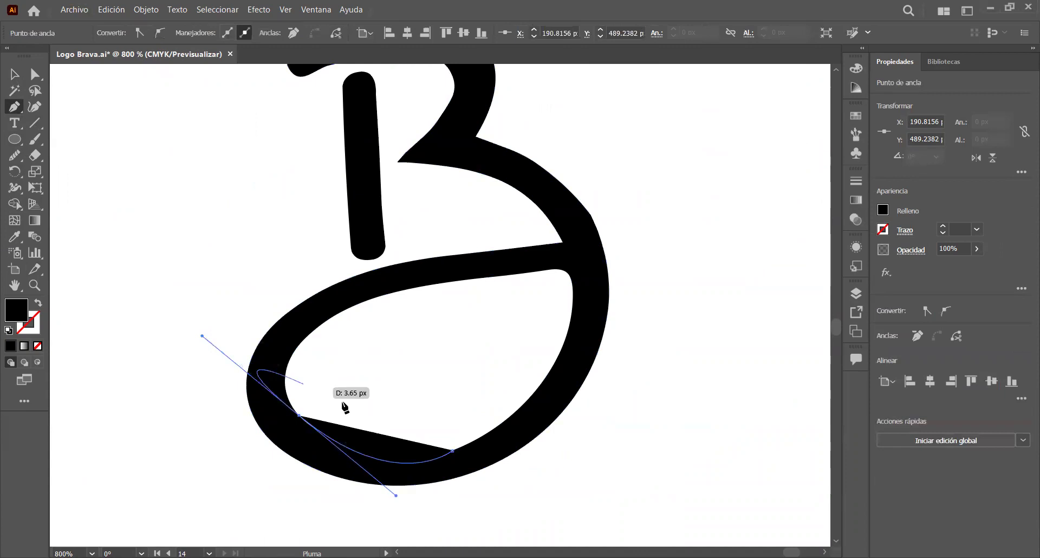
{"action": "key", "text": "ctrl+z"}
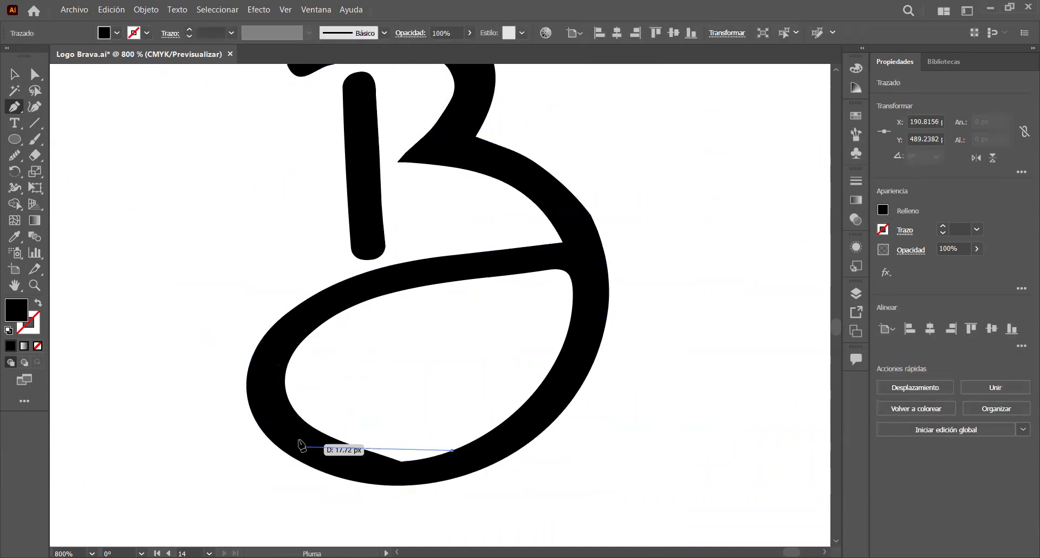
{"action": "left_click_drag", "start_coordinate": [304, 421], "coordinate": [224, 361]}
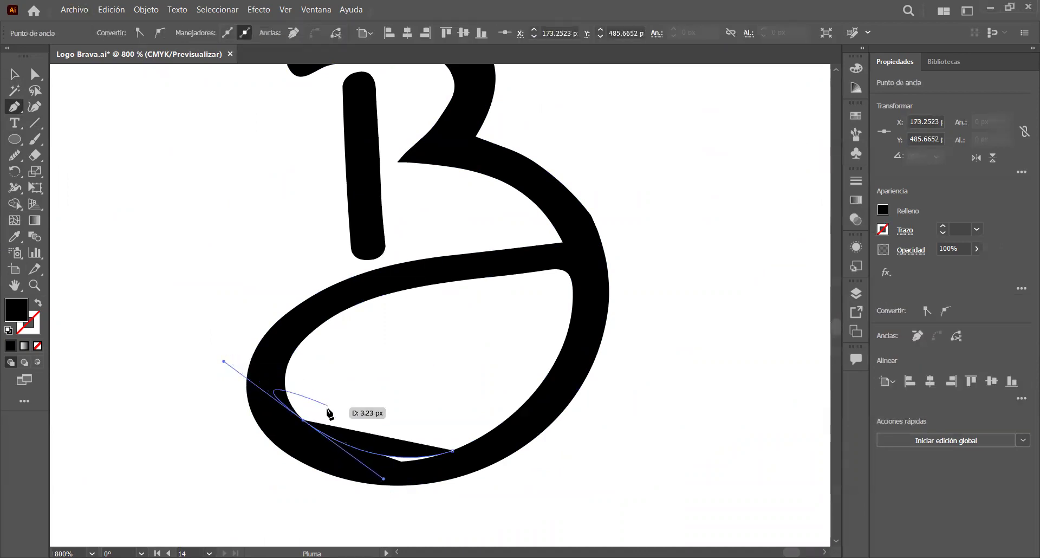
{"action": "left_click", "coordinate": [304, 420]}
{"action": "left_click", "coordinate": [459, 420]}
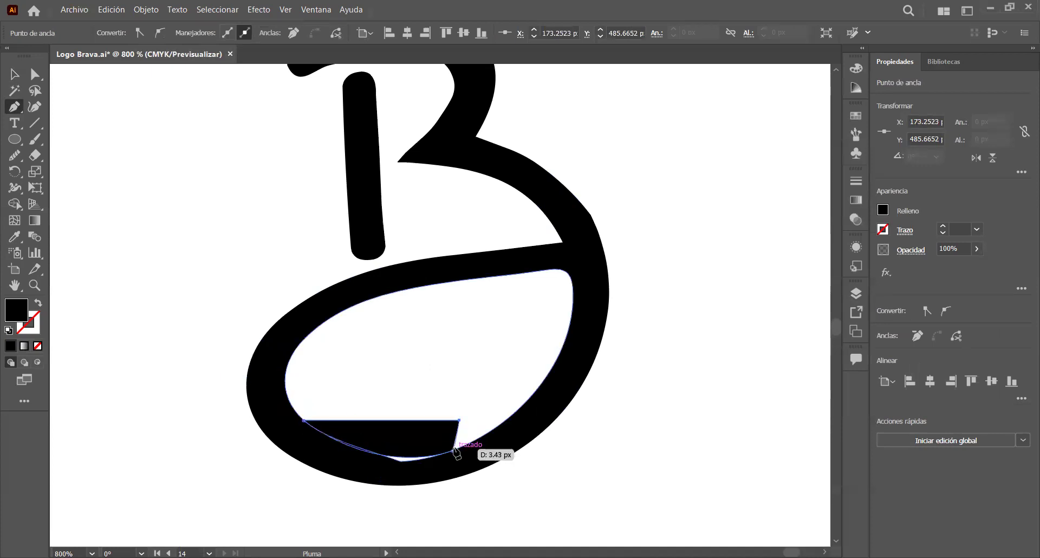
{"action": "left_click", "coordinate": [453, 450]}
- Select the B and the patch shape and merge the white notch gap into the lettering with Shape Builder
{"action": "key", "text": "v"}
{"action": "scroll", "coordinate": [386, 502], "scroll_direction": "up", "scroll_amount": 2}
{"action": "left_click_drag", "start_coordinate": [297, 263], "coordinate": [542, 482]}
{"action": "scroll", "coordinate": [257, 402], "scroll_direction": "up", "scroll_amount": 2}
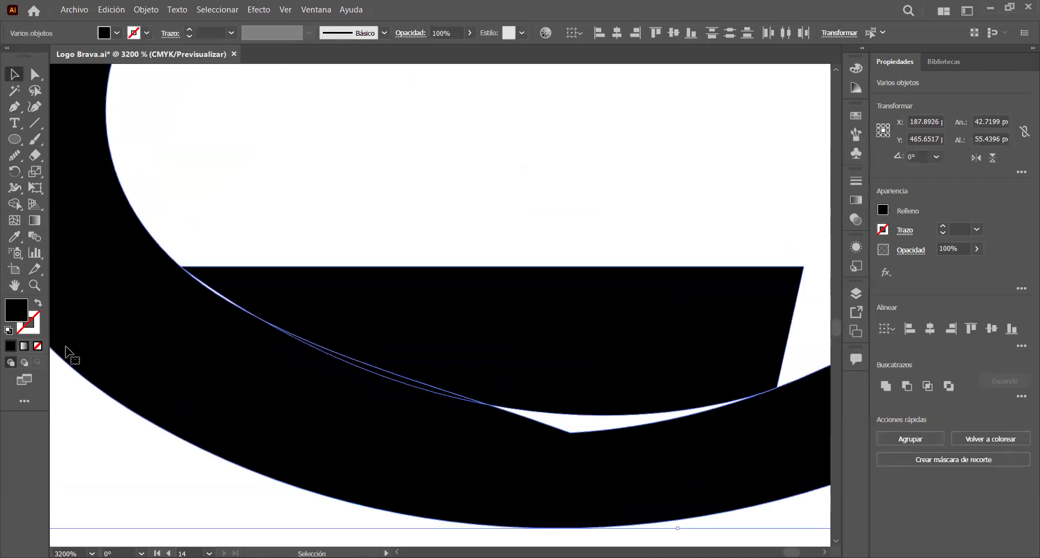
{"action": "left_click", "coordinate": [14, 204]}
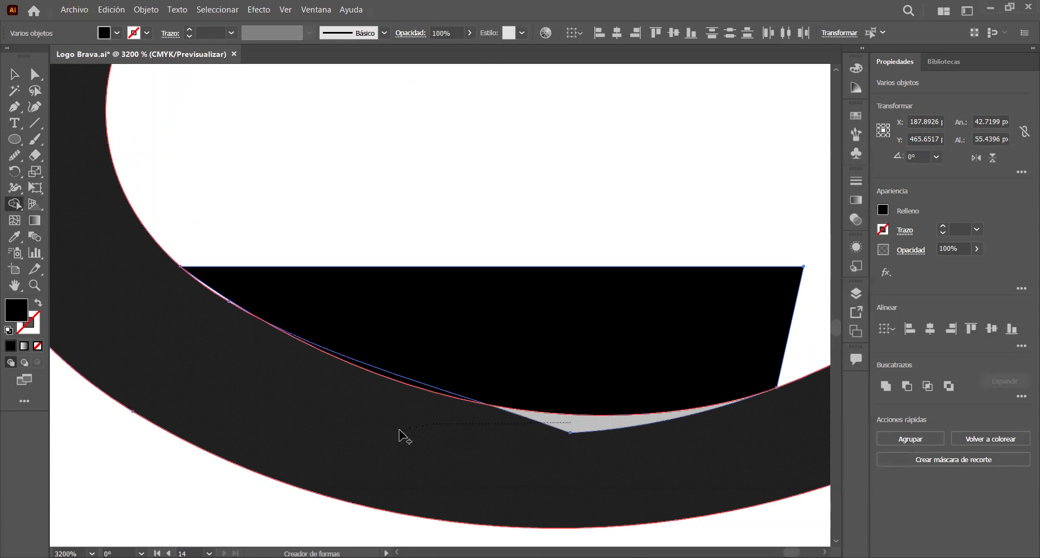
{"action": "left_click", "coordinate": [210, 303]}
{"action": "key", "text": "v"}
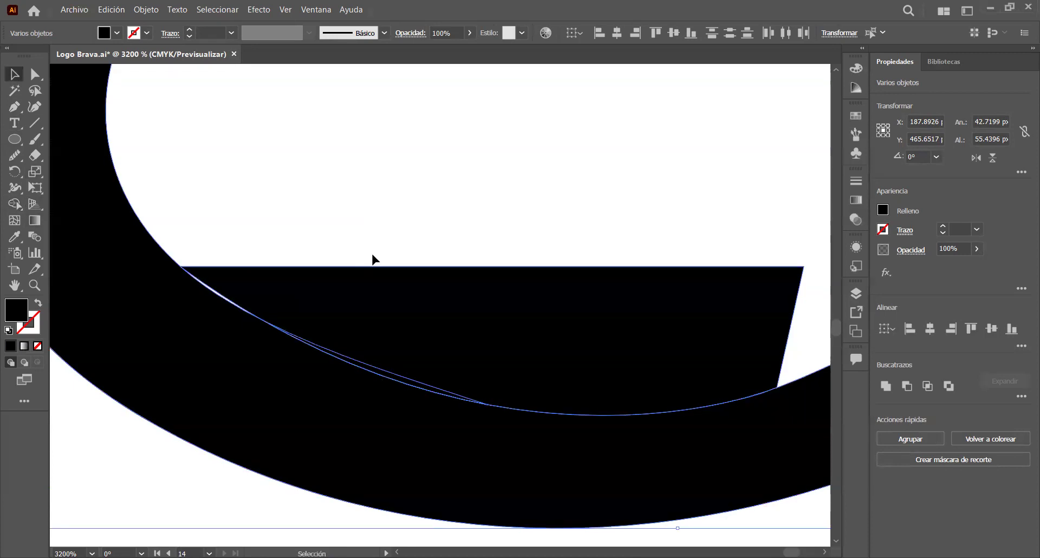
{"action": "left_click_drag", "start_coordinate": [412, 214], "coordinate": [274, 484]}
{"action": "key", "text": "ctrl+z"}
{"action": "key", "text": "ctrl+z"}
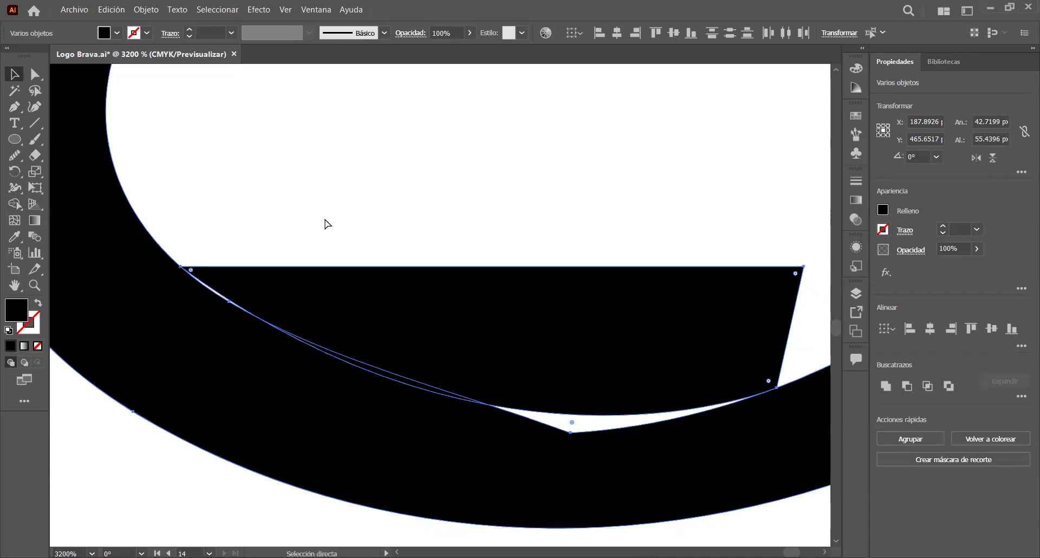
{"action": "key", "text": "ctrl+shift+z"}
{"action": "key", "text": "ctrl"}
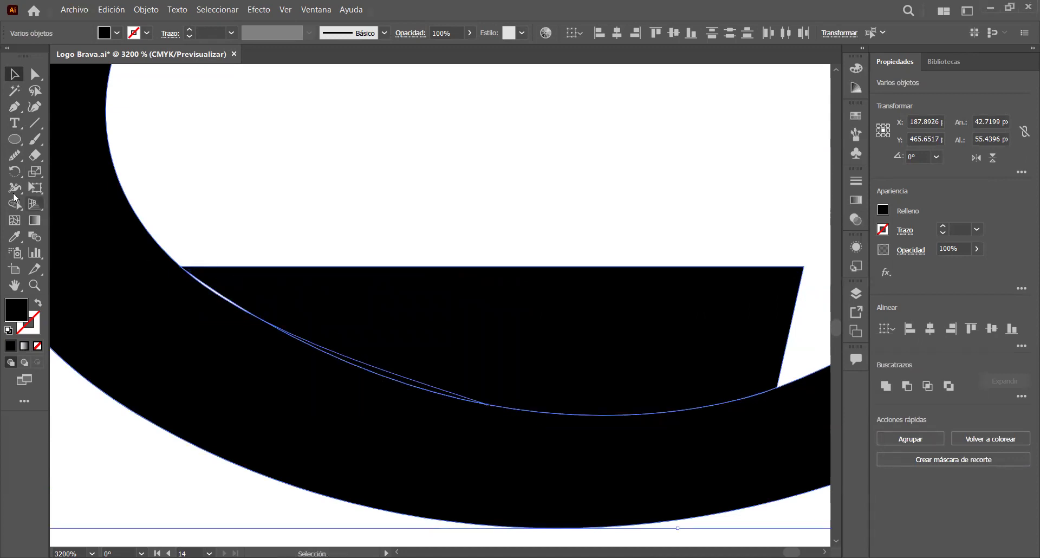
- Remove the excess part of the patch from inside the B's lower loop with Shape Builder
{"action": "left_click", "coordinate": [15, 204]}
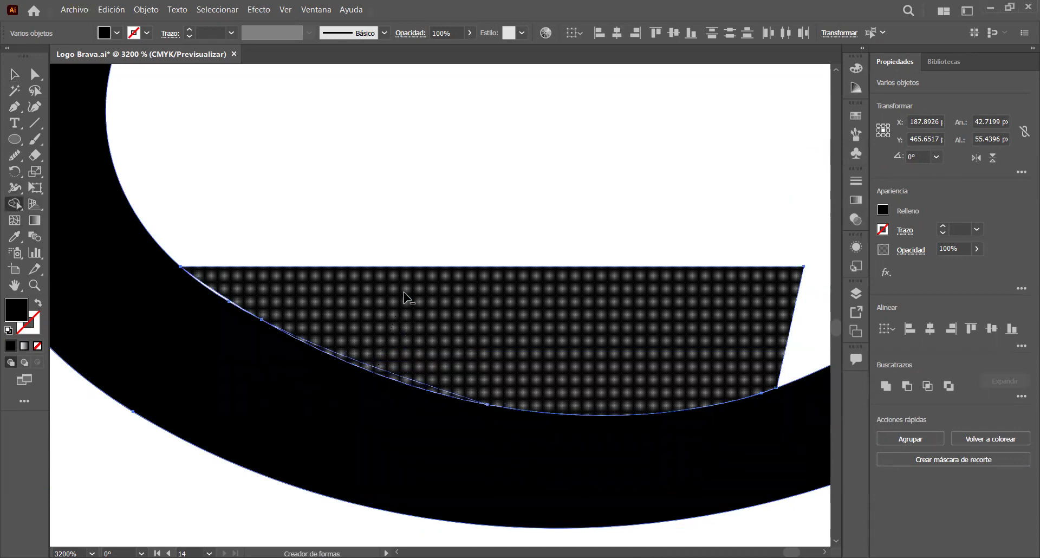
{"action": "left_click", "coordinate": [404, 295], "text": "alt"}
{"action": "key", "text": "v"}
{"action": "left_click", "coordinate": [502, 258]}
- Draw a curved Pen shape over the uneven underside of the stroke tip at the B's upper left
{"action": "scroll", "coordinate": [502, 259], "scroll_direction": "down", "scroll_amount": 7}
{"action": "left_click_drag", "start_coordinate": [553, 244], "coordinate": [450, 422]}
{"action": "scroll", "coordinate": [450, 422], "scroll_direction": "down", "scroll_amount": 2}
{"action": "scroll", "coordinate": [450, 422], "scroll_direction": "up", "scroll_amount": 3}
{"action": "scroll", "coordinate": [467, 425], "scroll_direction": "down", "scroll_amount": 1}
{"action": "scroll", "coordinate": [467, 429], "scroll_direction": "down", "scroll_amount": 2}
{"action": "scroll", "coordinate": [453, 411], "scroll_direction": "up", "scroll_amount": 4}
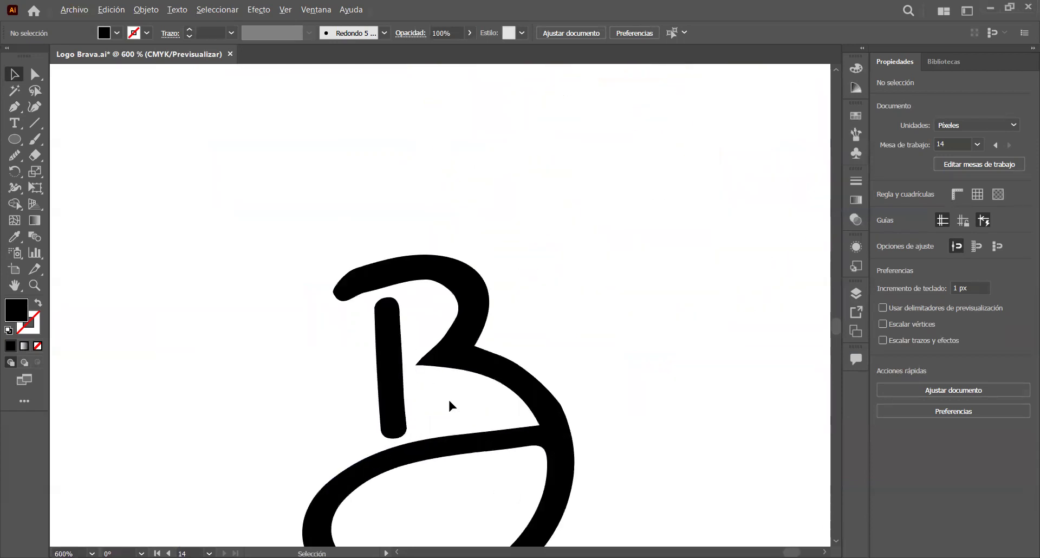
{"action": "scroll", "coordinate": [447, 397], "scroll_direction": "down", "scroll_amount": 2}
{"action": "scroll", "coordinate": [388, 338], "scroll_direction": "up", "scroll_amount": 5}
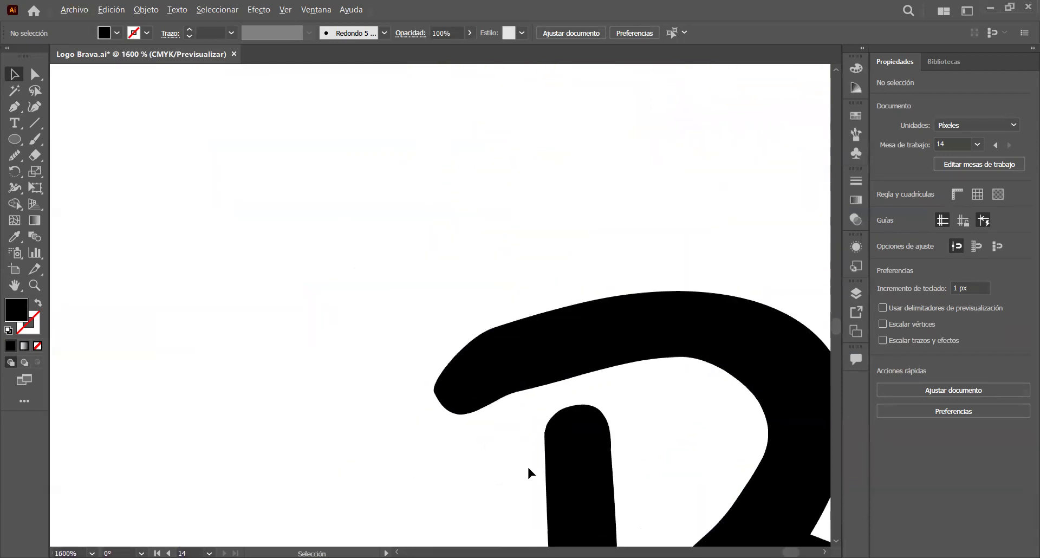
{"action": "left_click", "coordinate": [17, 106]}
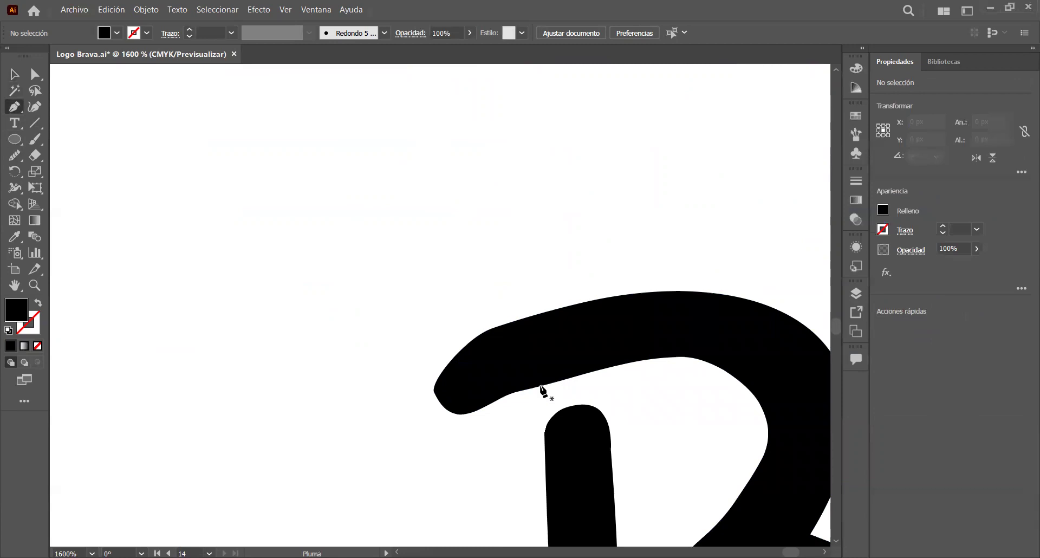
{"action": "left_click", "coordinate": [517, 390]}
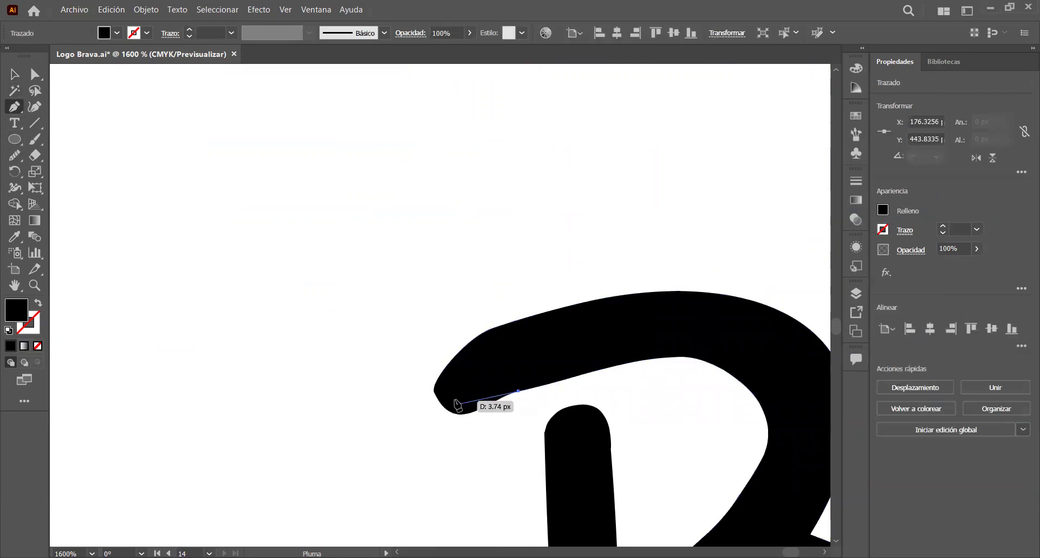
{"action": "left_click_drag", "start_coordinate": [456, 382], "coordinate": [434, 353]}
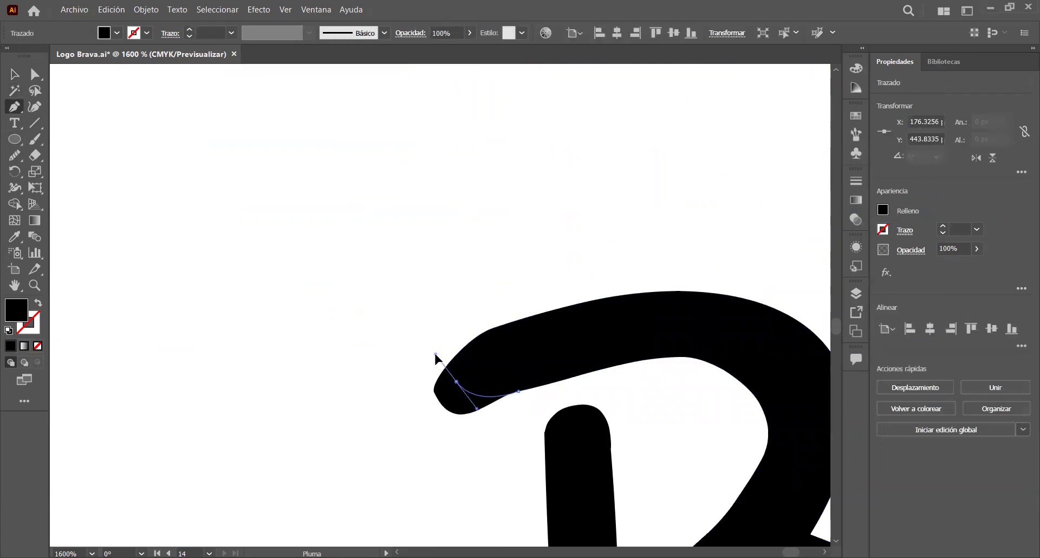
{"action": "left_click_drag", "start_coordinate": [493, 328], "coordinate": [524, 362]}
- Combine the new patch with the tip of the B's top stroke using Shape Builder
{"action": "key", "text": "v"}
{"action": "mouse_move", "coordinate": [374, 310]}
{"action": "left_mouse_down"}
{"action": "mouse_move", "coordinate": [470, 430]}
{"action": "mouse_move", "coordinate": [348, 393]}
{"action": "left_mouse_up"}
{"action": "key", "text": "shift+m"}
{"action": "key", "text": "v"}
{"action": "left_click", "coordinate": [477, 472]}
- Unite the cleaned B's shapes with Pathfinder and keep a duplicate beside it, closer to the coloured logo
{"action": "scroll", "coordinate": [455, 437], "scroll_direction": "down", "scroll_amount": 5}
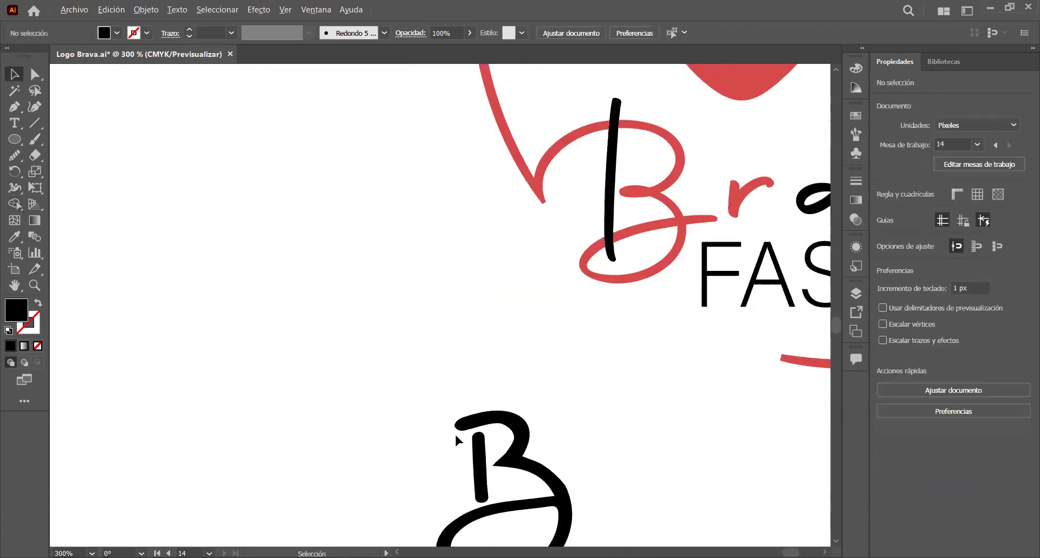
{"action": "scroll", "coordinate": [454, 432], "scroll_direction": "down", "scroll_amount": 3}
{"action": "scroll", "coordinate": [477, 442], "scroll_direction": "up", "scroll_amount": 4}
{"action": "left_click_drag", "start_coordinate": [287, 331], "coordinate": [513, 425]}
{"action": "scroll", "coordinate": [505, 470], "scroll_direction": "down", "scroll_amount": 3}
{"action": "left_click", "coordinate": [886, 388]}
{"action": "scroll", "coordinate": [563, 333], "scroll_direction": "up", "scroll_amount": 1}
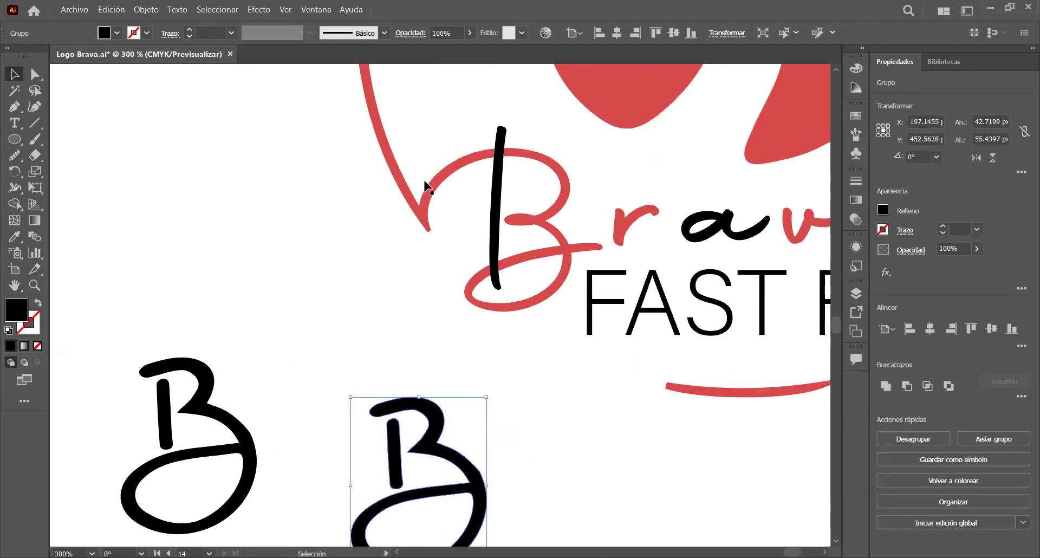
- Delete the thin two-colour B from the coloured logo and move the thick black B into its place
{"action": "left_click", "coordinate": [541, 221]}
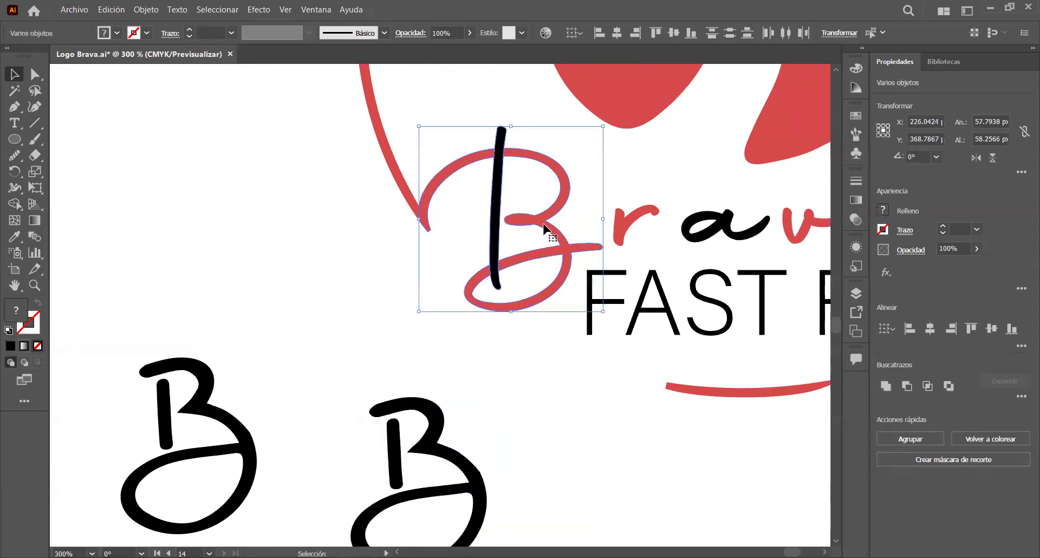
{"action": "key", "text": "Delete"}
{"action": "left_click_drag", "start_coordinate": [464, 475], "coordinate": [499, 260]}
{"action": "scroll", "coordinate": [551, 217], "scroll_direction": "up", "scroll_amount": 1}
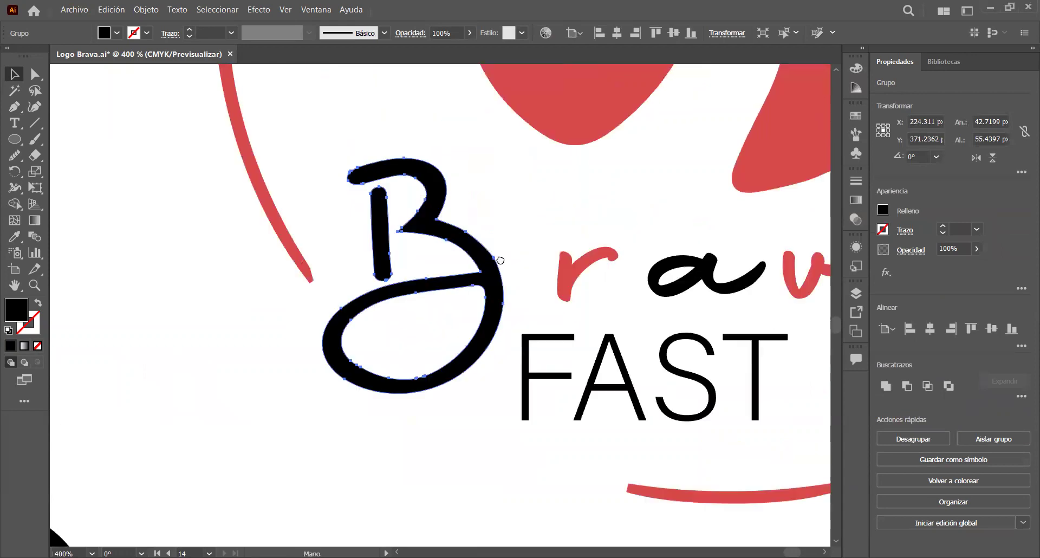
{"action": "left_click_drag", "start_coordinate": [549, 226], "coordinate": [444, 291]}
- Enlarge the thick B to about 50.6 by 65.7 px so it fills the space before the r
{"action": "scroll", "coordinate": [444, 292], "scroll_direction": "up", "scroll_amount": 1}
{"action": "scroll", "coordinate": [420, 289], "scroll_direction": "down", "scroll_amount": 2}
{"action": "left_click_drag", "start_coordinate": [398, 234], "coordinate": [413, 214]}
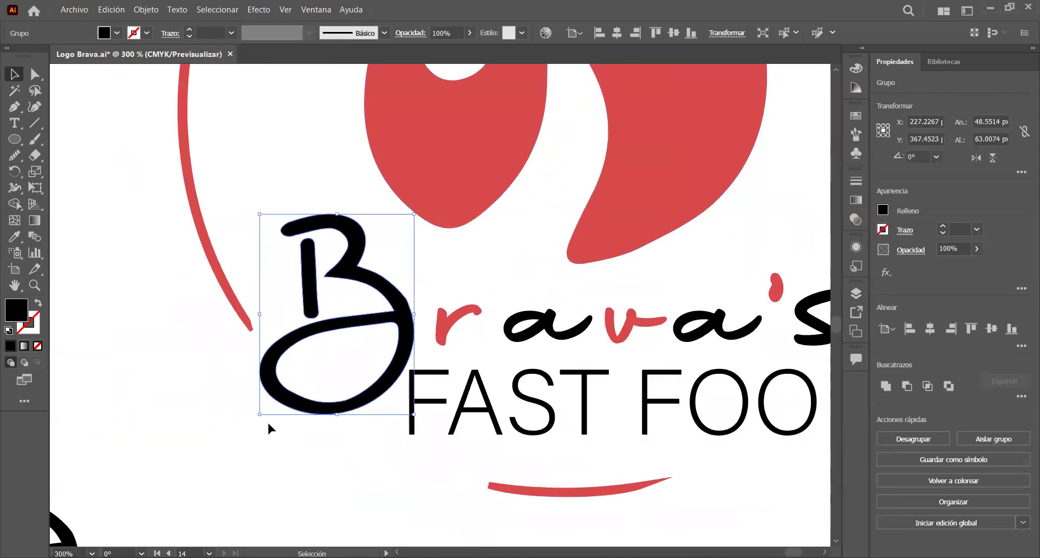
{"action": "left_click_drag", "start_coordinate": [258, 418], "coordinate": [255, 414]}
{"action": "left_click", "coordinate": [486, 272]}
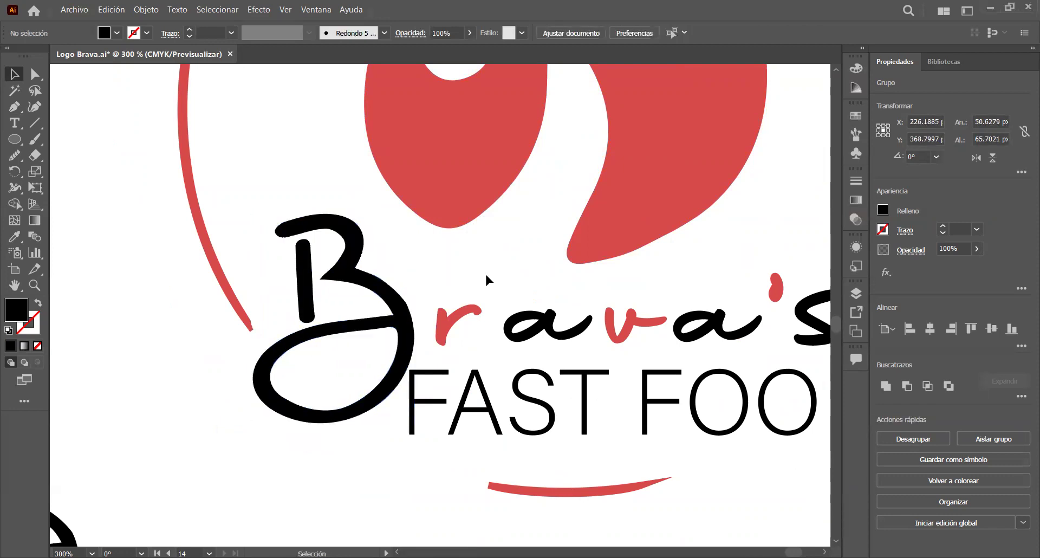
- Examine how the enlarged B balances with the remaining lettering, the flame and the circle
{"action": "scroll", "coordinate": [485, 272], "scroll_direction": "down", "scroll_amount": 4}
{"action": "scroll", "coordinate": [542, 276], "scroll_direction": "up", "scroll_amount": 3}
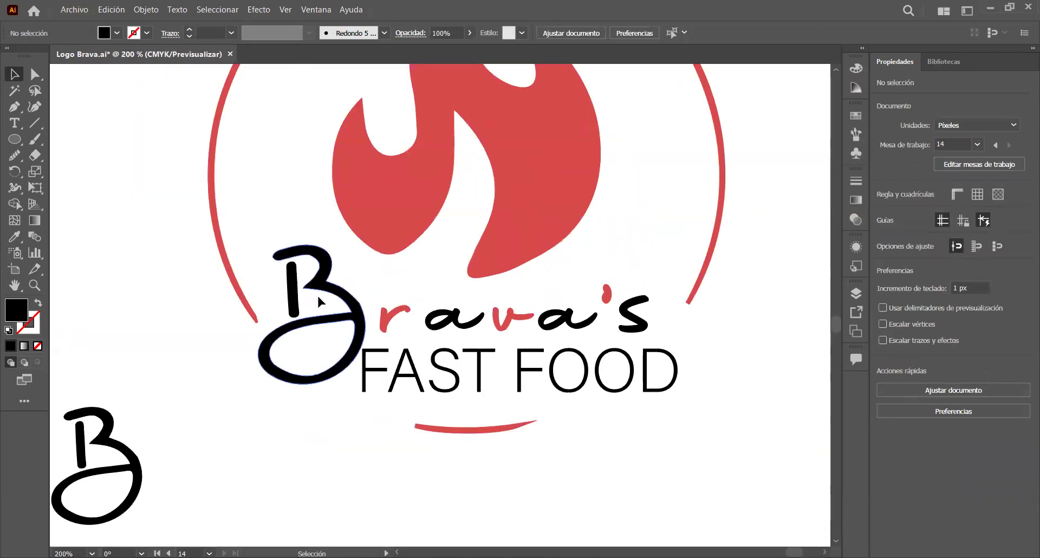
{"action": "scroll", "coordinate": [331, 297], "scroll_direction": "up", "scroll_amount": 2}
{"action": "scroll", "coordinate": [450, 304], "scroll_direction": "down", "scroll_amount": 1}
{"action": "left_click_drag", "start_coordinate": [658, 286], "coordinate": [495, 287]}
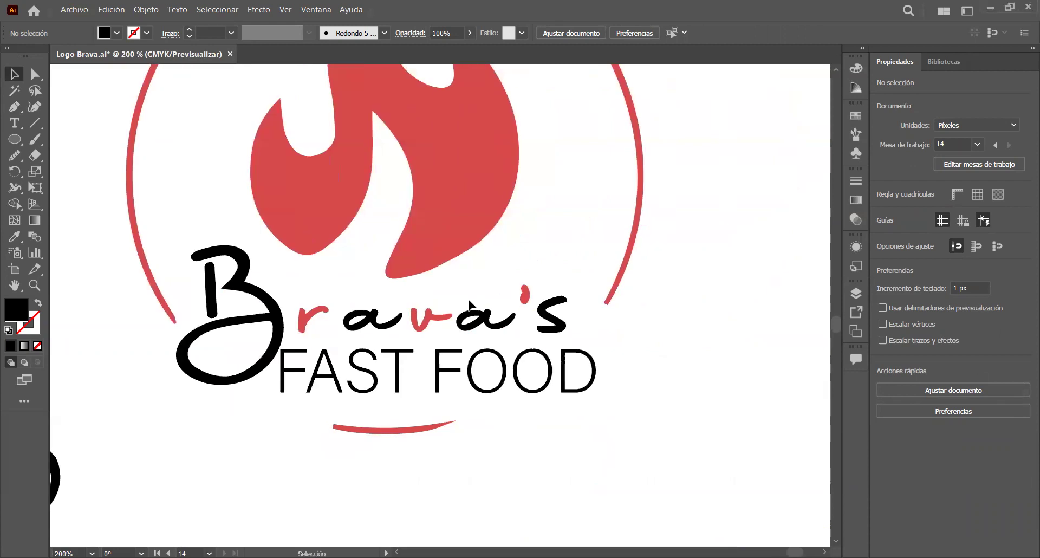
{"action": "scroll", "coordinate": [313, 298], "scroll_direction": "up", "scroll_amount": 2}
{"action": "scroll", "coordinate": [602, 323], "scroll_direction": "down", "scroll_amount": 3}
{"action": "scroll", "coordinate": [544, 287], "scroll_direction": "up", "scroll_amount": 2}
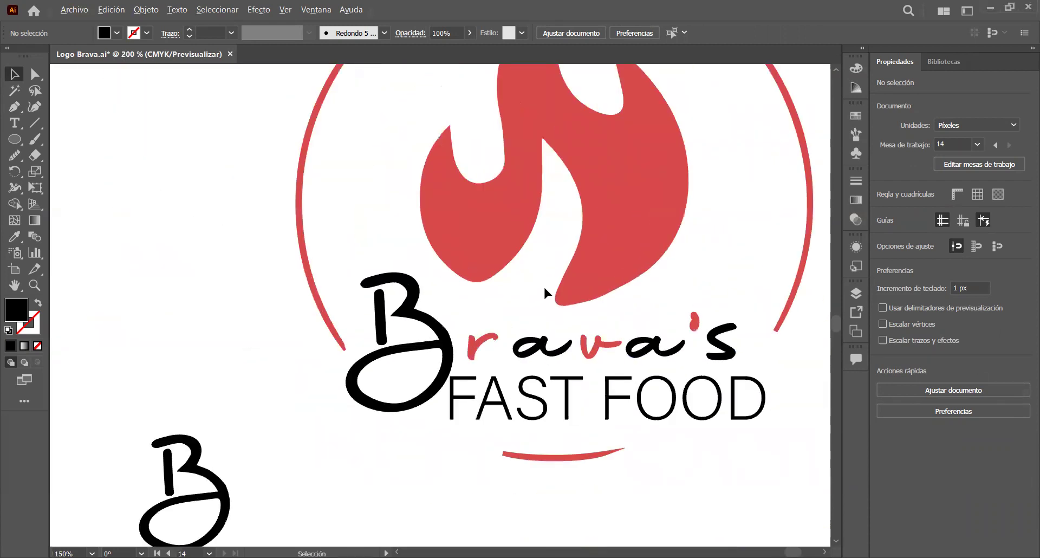
{"action": "scroll", "coordinate": [579, 336], "scroll_direction": "down", "scroll_amount": 2}
{"action": "scroll", "coordinate": [580, 332], "scroll_direction": "up", "scroll_amount": 1}
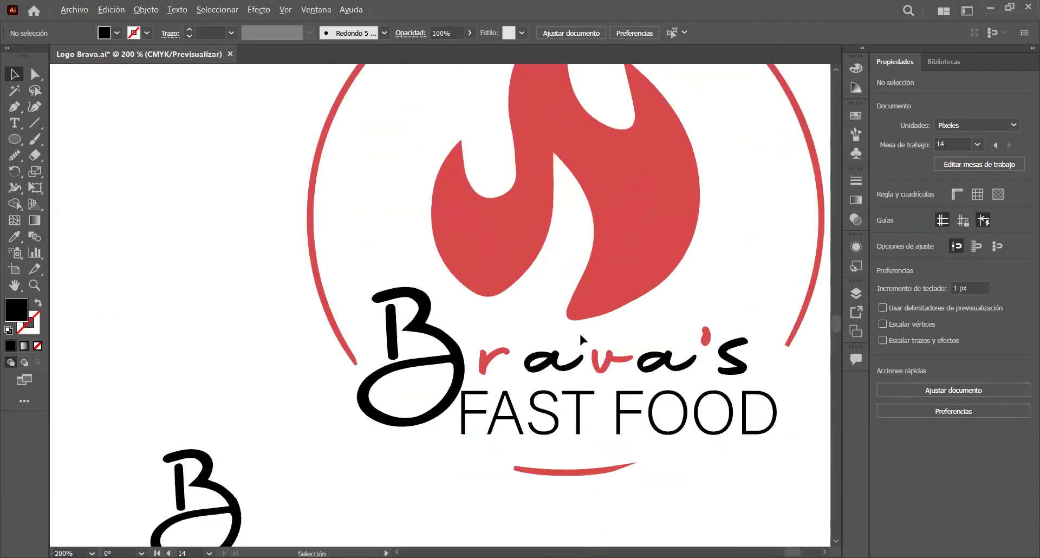
- Colour the thick B with the flame's red using the Eyedropper and ungroup it
{"action": "left_click", "coordinate": [445, 357]}
{"action": "key", "text": "i"}
{"action": "left_click", "coordinate": [529, 214]}
{"action": "key", "text": "v"}
{"action": "left_click", "coordinate": [913, 439]}
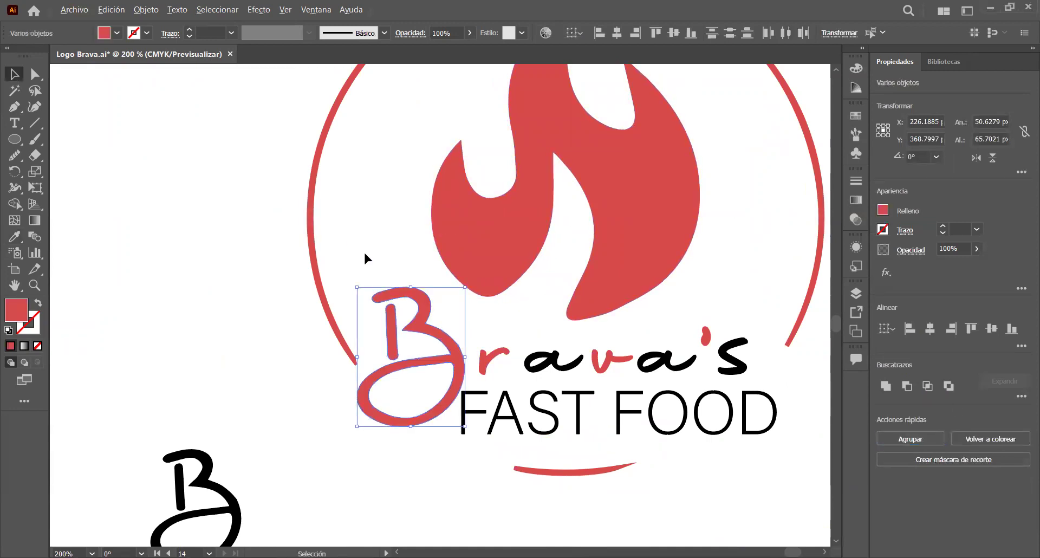
- Colour only the B's vertical stem black by sampling the black lettering with the Eyedropper
{"action": "scroll", "coordinate": [383, 341], "scroll_direction": "up", "scroll_amount": 2}
{"action": "left_click", "coordinate": [406, 357]}
{"action": "key", "text": "o"}
{"action": "key", "text": "i"}
{"action": "left_click", "coordinate": [704, 391]}
{"action": "key", "text": "v"}
{"action": "left_click", "coordinate": [608, 286]}
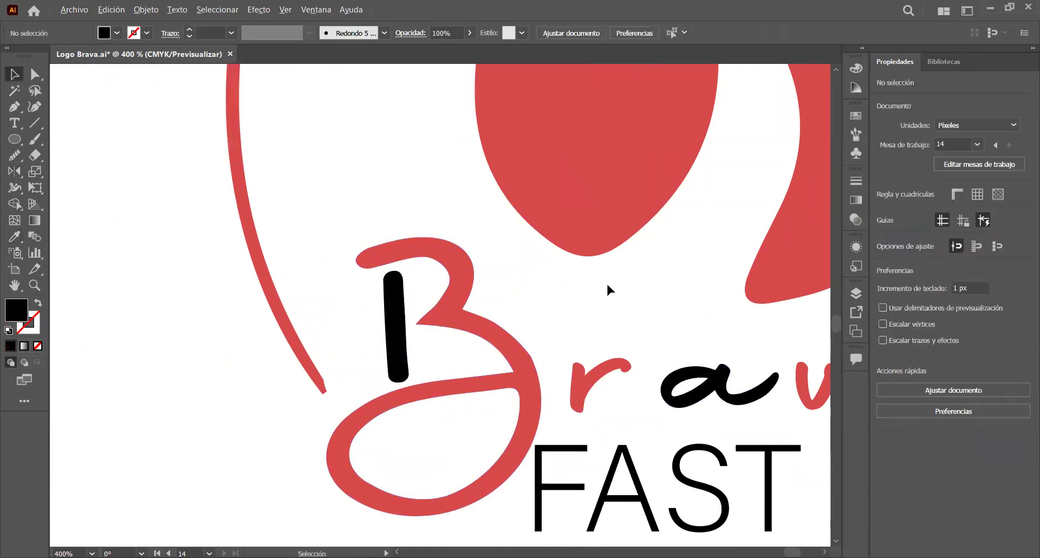
- Compare the reworked logo's B with the thin B on the previous coloured artboard
{"action": "scroll", "coordinate": [606, 281], "scroll_direction": "down", "scroll_amount": 6}
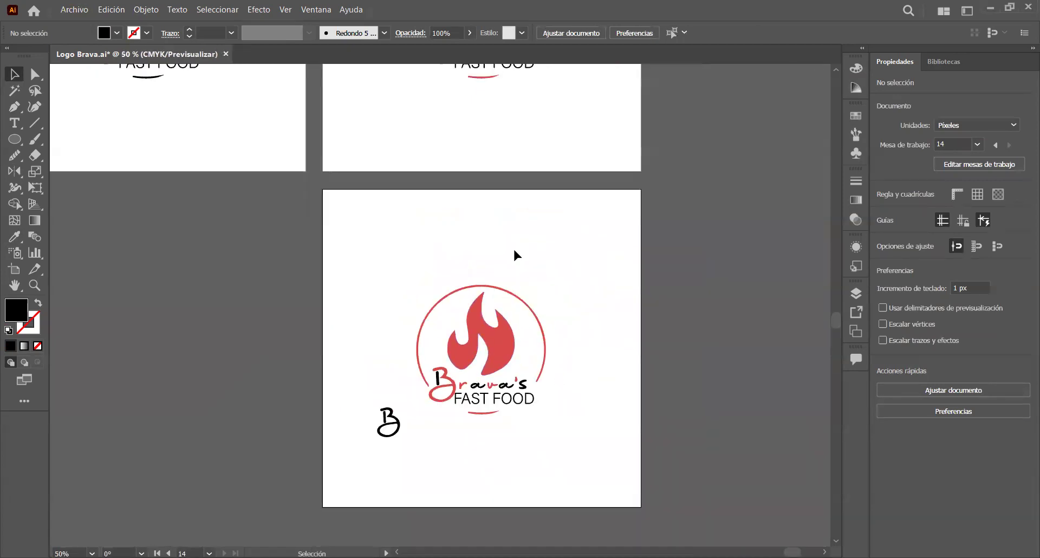
{"action": "scroll", "coordinate": [515, 246], "scroll_direction": "up", "scroll_amount": 3}
{"action": "scroll", "coordinate": [460, 178], "scroll_direction": "up", "scroll_amount": 6}
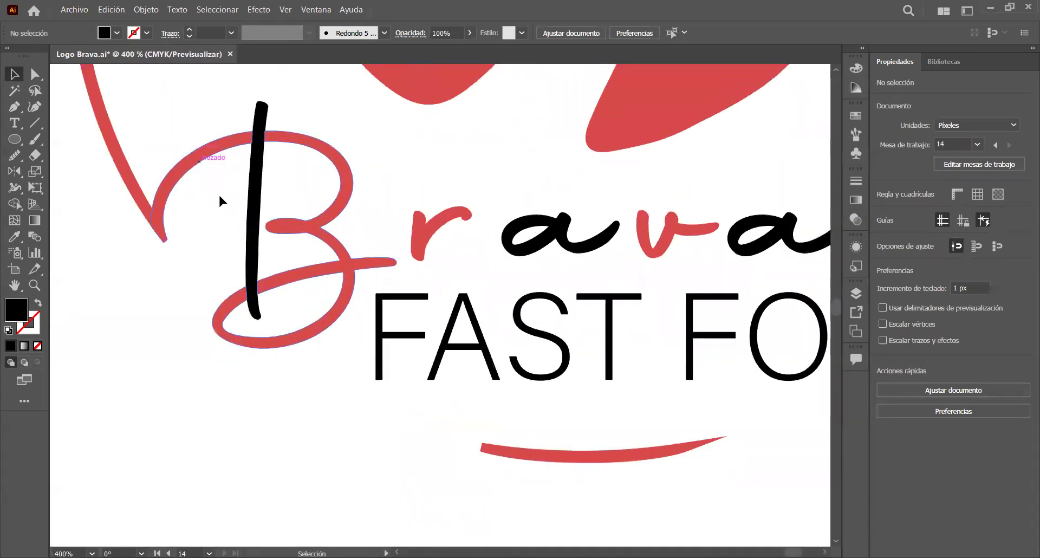
{"action": "scroll", "coordinate": [235, 324], "scroll_direction": "up", "scroll_amount": 1}
{"action": "scroll", "coordinate": [237, 327], "scroll_direction": "up", "scroll_amount": 1}
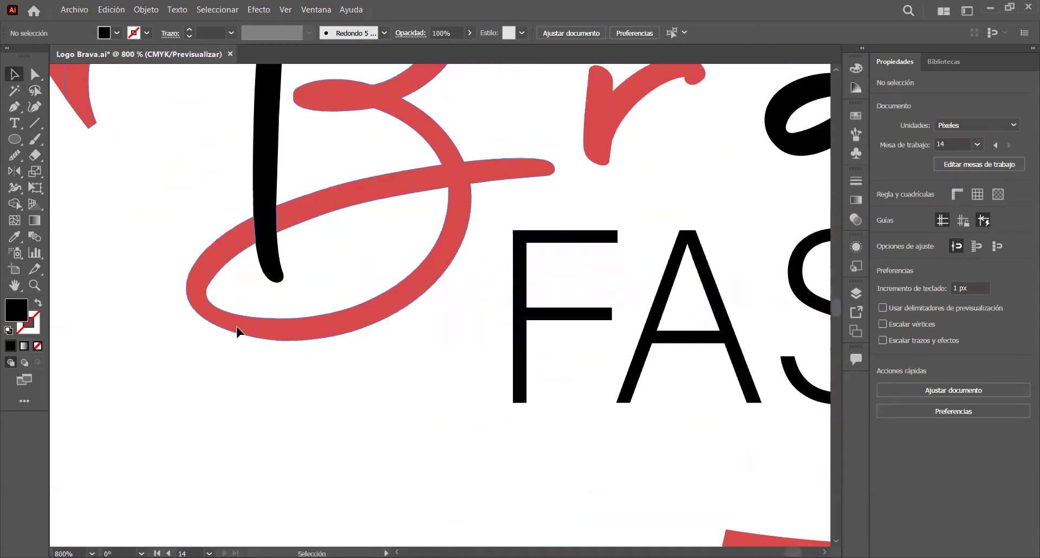
{"action": "scroll", "coordinate": [237, 327], "scroll_direction": "down", "scroll_amount": 2}
{"action": "scroll", "coordinate": [237, 328], "scroll_direction": "down", "scroll_amount": 2}
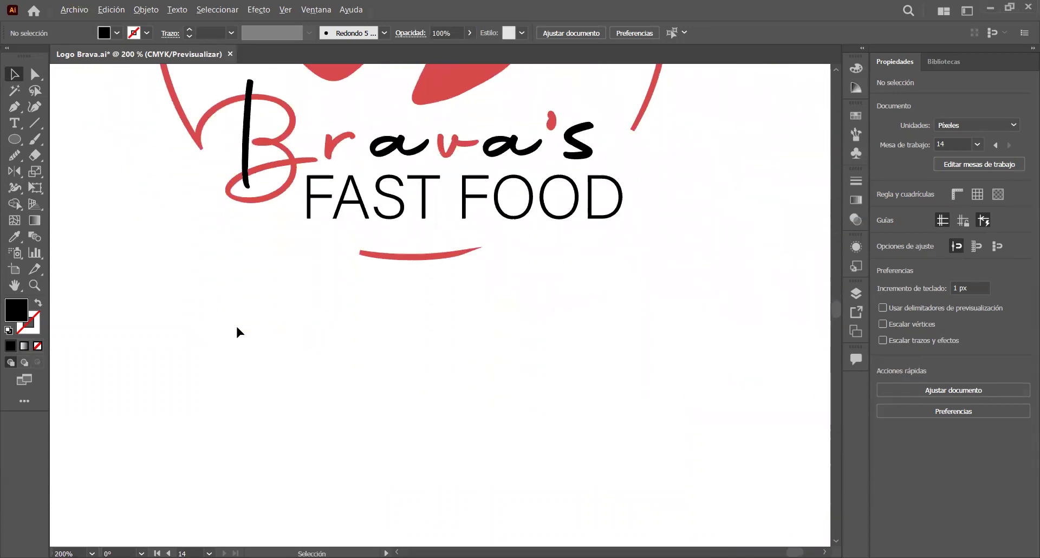
{"action": "scroll", "coordinate": [237, 328], "scroll_direction": "down", "scroll_amount": 4}
{"action": "scroll", "coordinate": [376, 432], "scroll_direction": "down", "scroll_amount": 3}
{"action": "scroll", "coordinate": [455, 475], "scroll_direction": "up", "scroll_amount": 2}
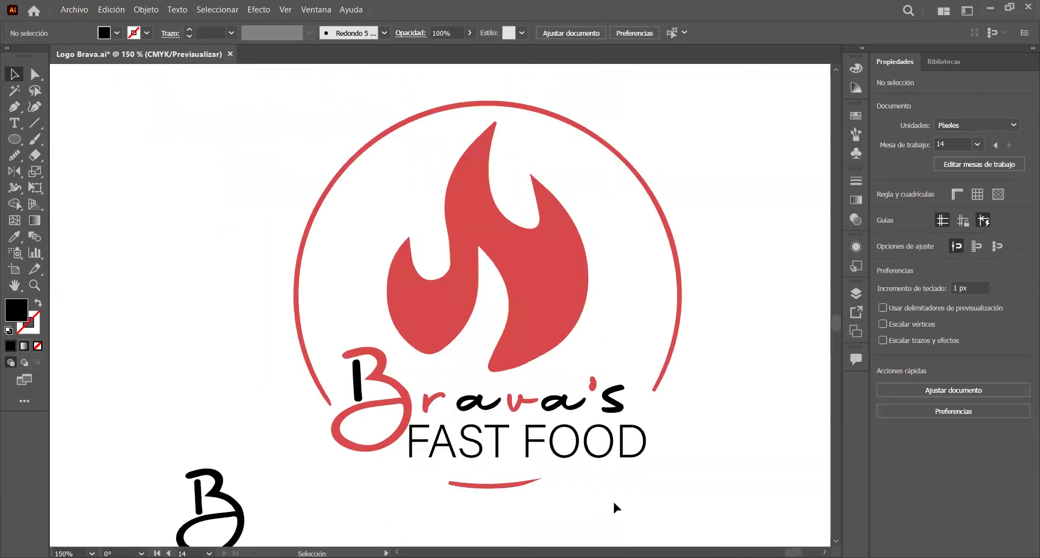
{"action": "scroll", "coordinate": [471, 401], "scroll_direction": "up", "scroll_amount": 2}
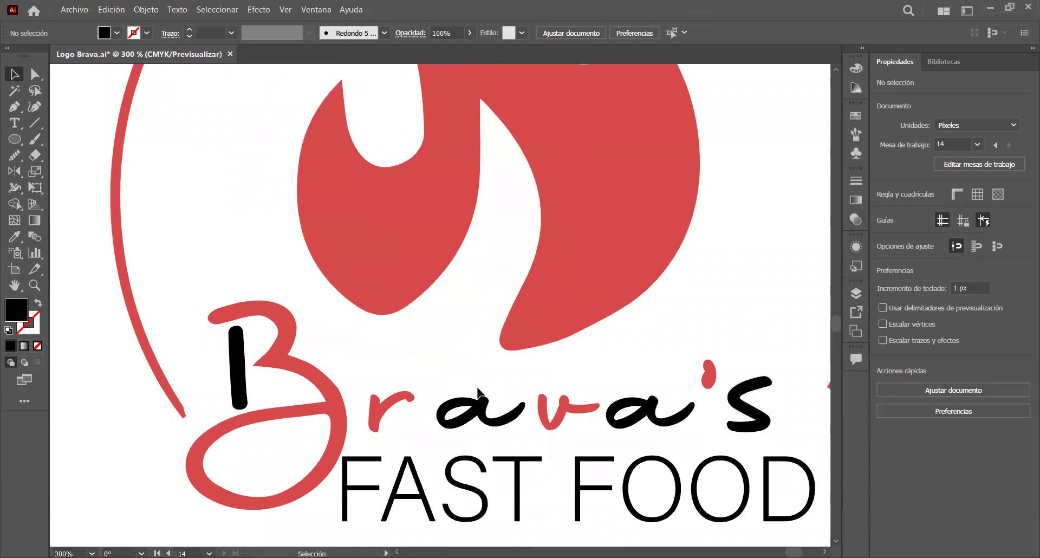
- Save the document with the reworked coloured logo
{"action": "scroll", "coordinate": [613, 517], "scroll_direction": "down", "scroll_amount": 3}
{"action": "scroll", "coordinate": [756, 452], "scroll_direction": "down", "scroll_amount": 1}
{"action": "left_click_drag", "start_coordinate": [759, 462], "coordinate": [727, 427]}
{"action": "key", "text": "ctrl+s"}
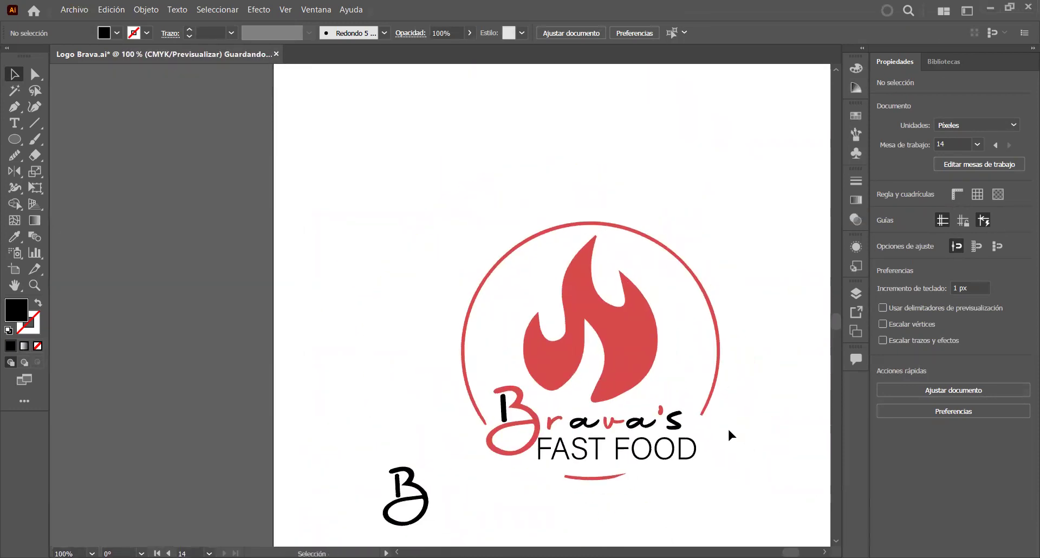